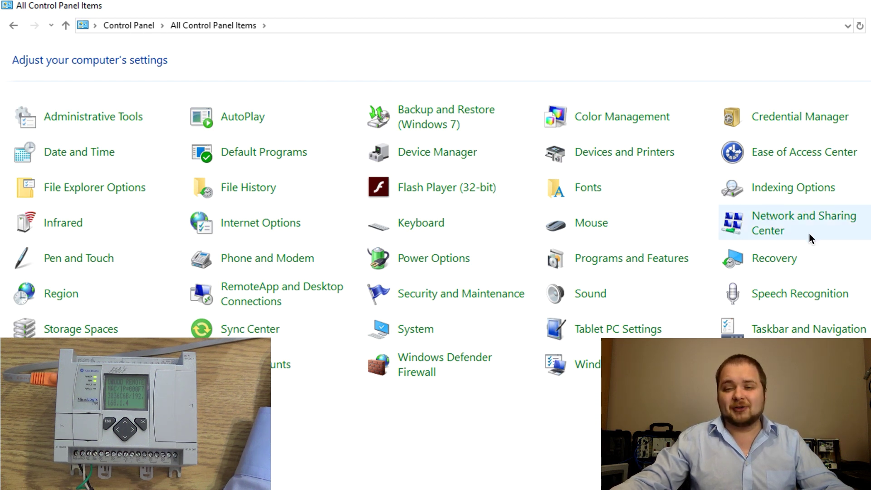
Open the Internet Protocol Version 4 (TCP/IPv4) properties of the Ethernet 2 adapter
{"action": "left_click", "coordinate": [772, 222]}
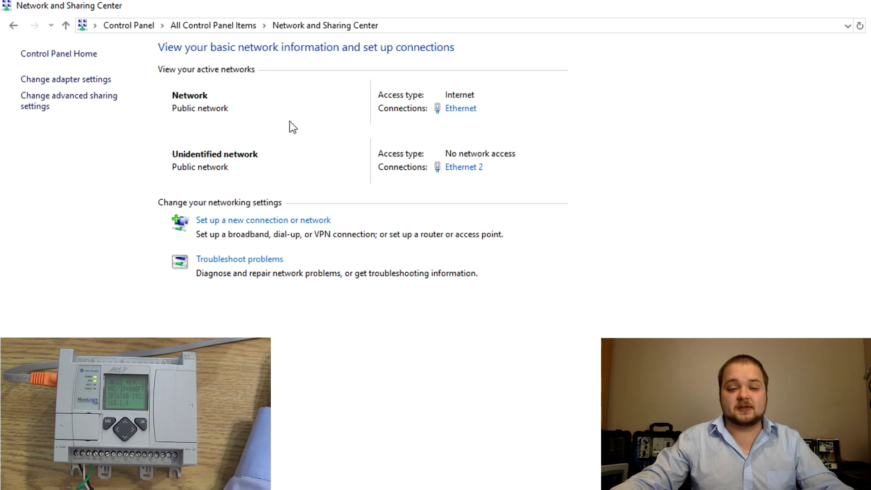
{"action": "left_click", "coordinate": [61, 80]}
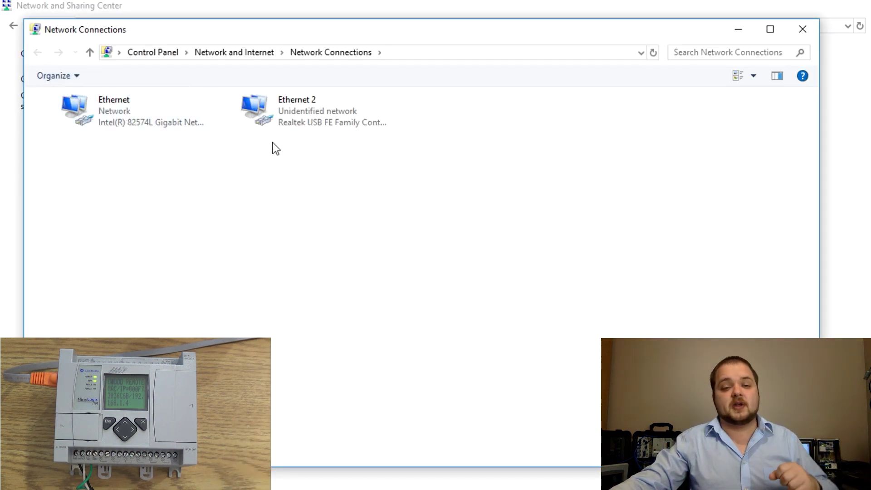
{"action": "double_click", "coordinate": [325, 122]}
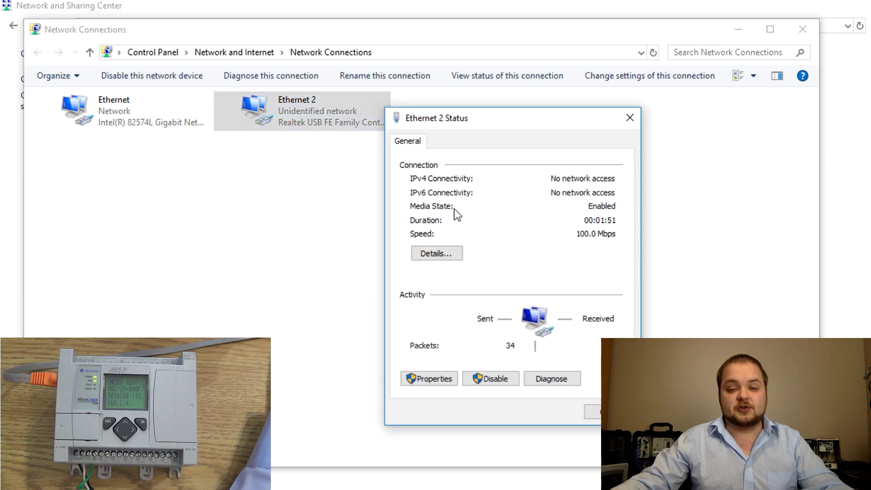
{"action": "left_click", "coordinate": [436, 377]}
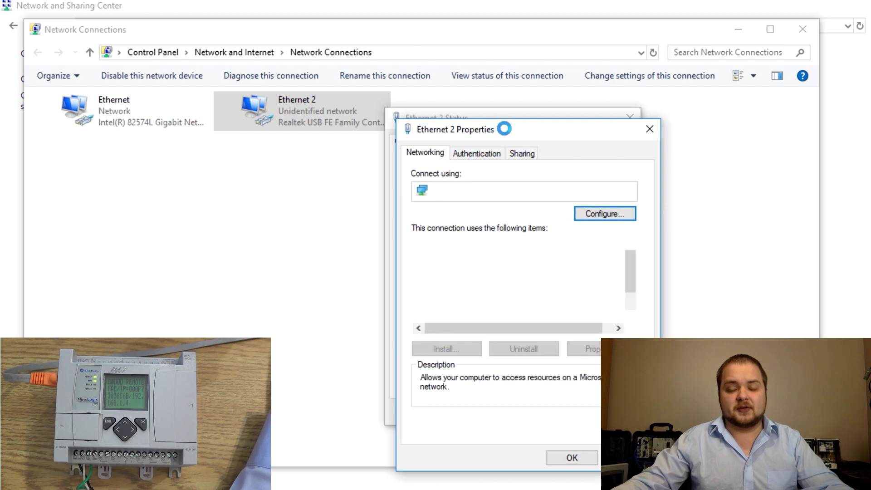
{"action": "left_click_drag", "start_coordinate": [505, 134], "coordinate": [427, 79]}
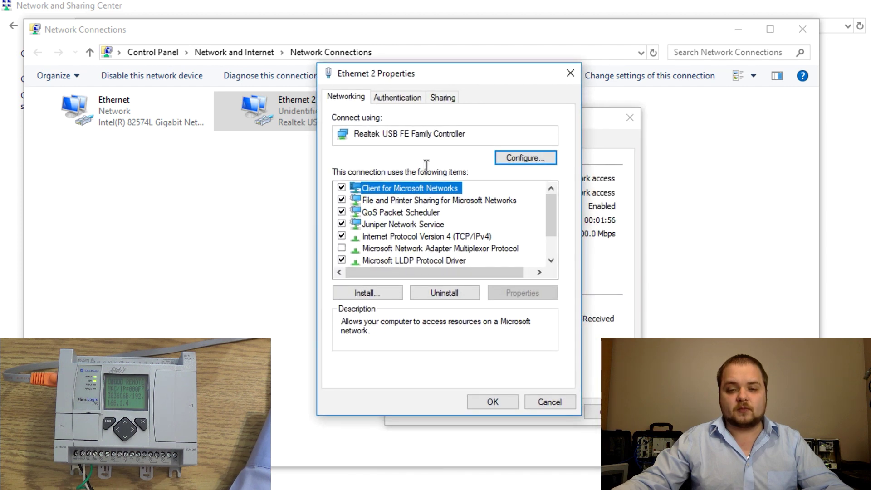
{"action": "double_click", "coordinate": [411, 237]}
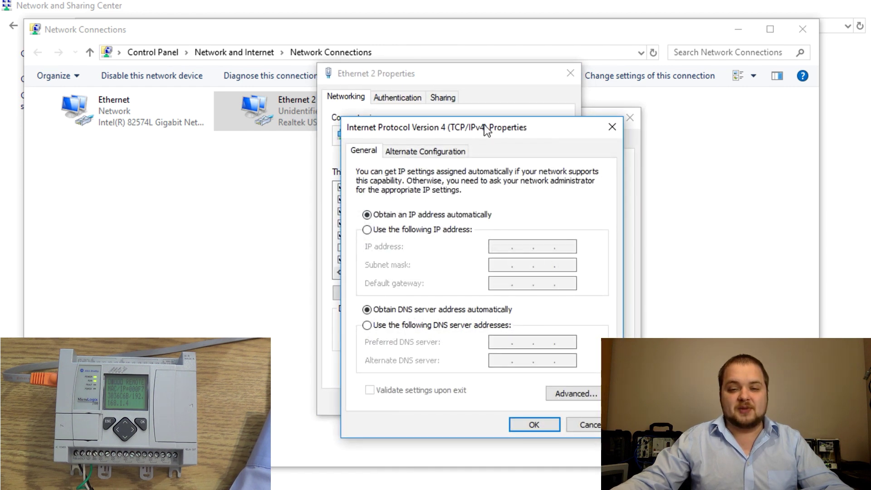
Give Ethernet 2 the static IP 192.168.1.150 with subnet mask 255.255.255.0, closing its windows
{"action": "left_click_drag", "start_coordinate": [484, 127], "coordinate": [414, 67]}
{"action": "left_click", "coordinate": [345, 169]}
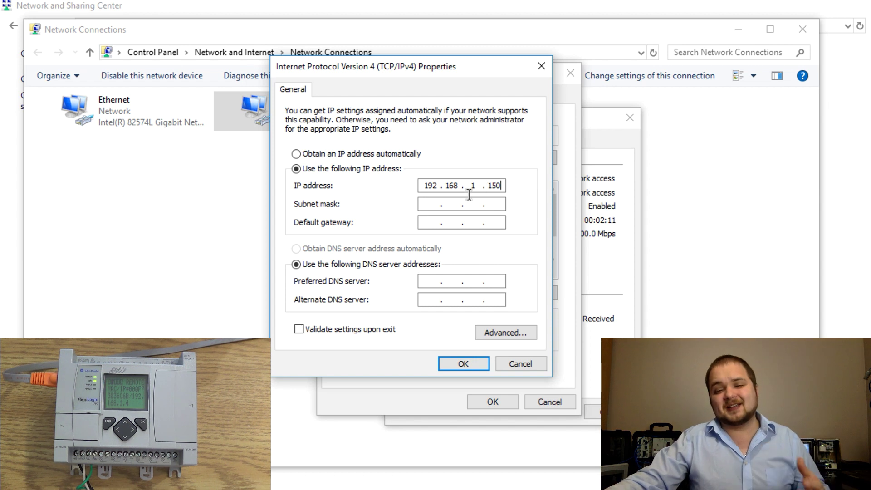
{"action": "left_click", "coordinate": [429, 205]}
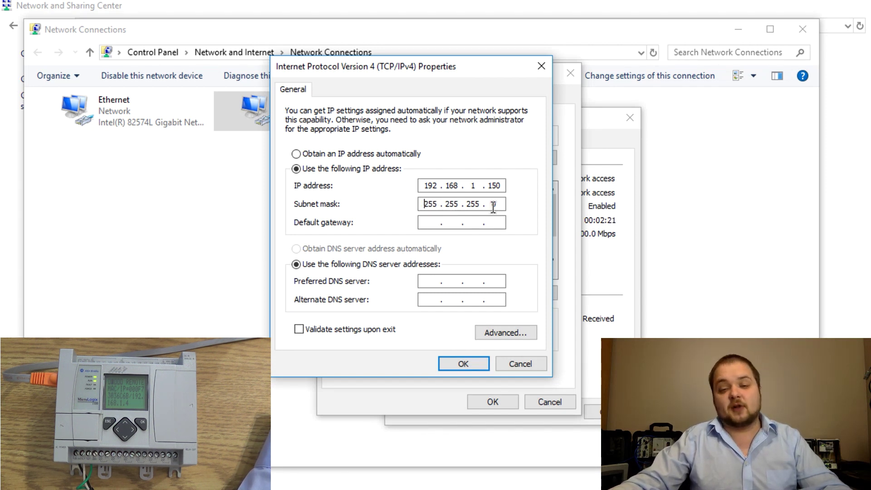
{"action": "left_click", "coordinate": [457, 361]}
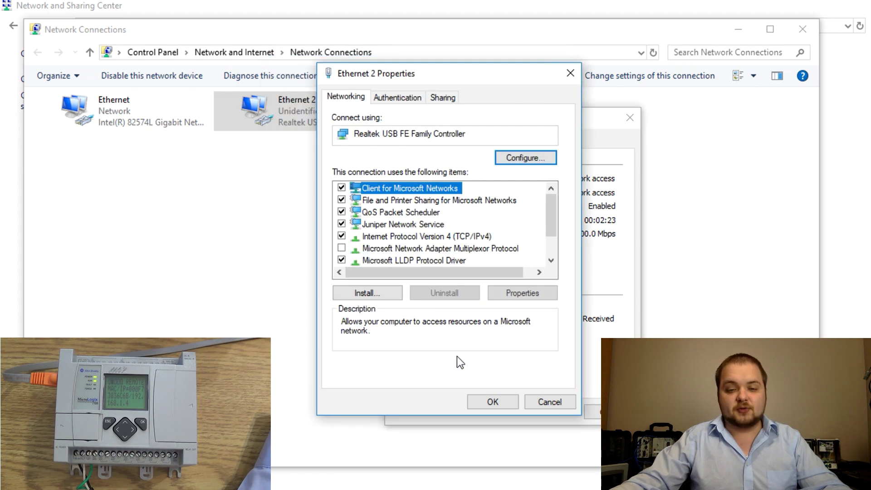
{"action": "left_click", "coordinate": [481, 401]}
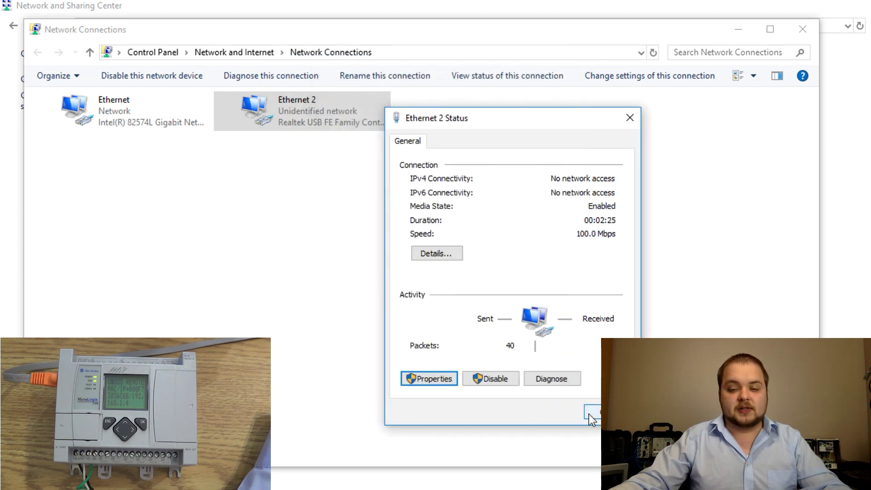
{"action": "left_click", "coordinate": [593, 413]}
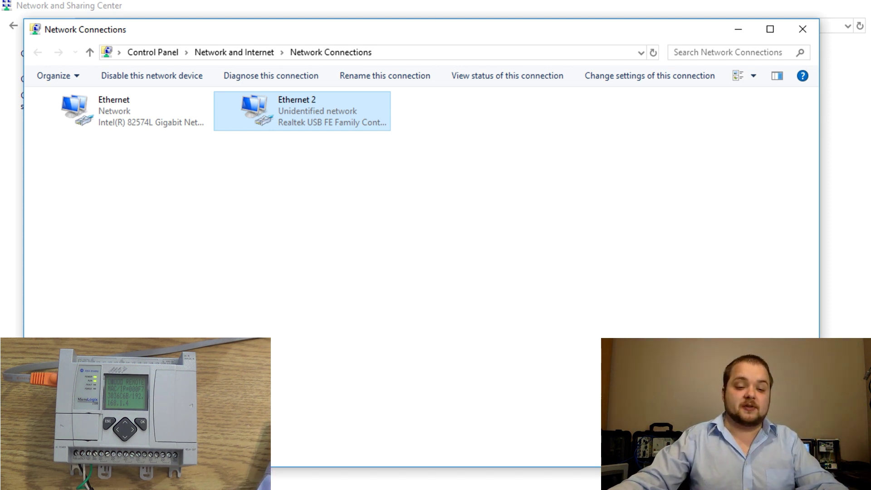
Launch RSLinx Classic Lite by searching 'rslinx' in Windows search
{"action": "key", "text": "super+s"}
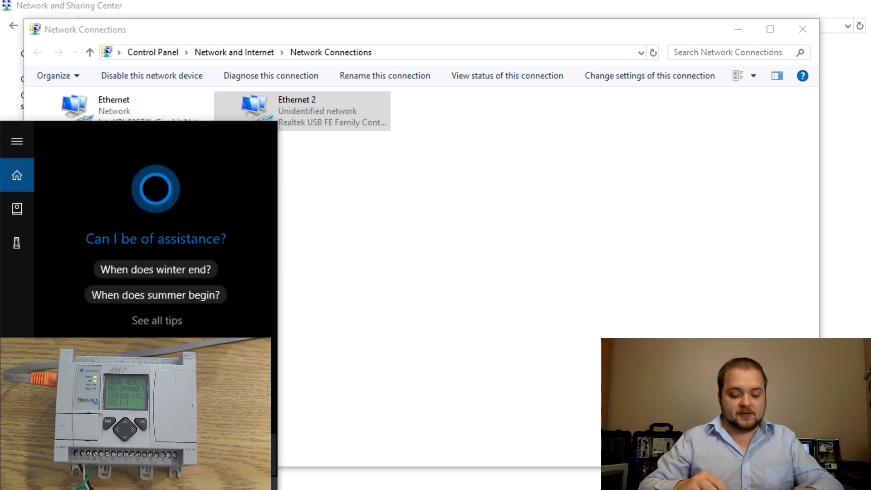
{"action": "type", "text": "rslinx"}
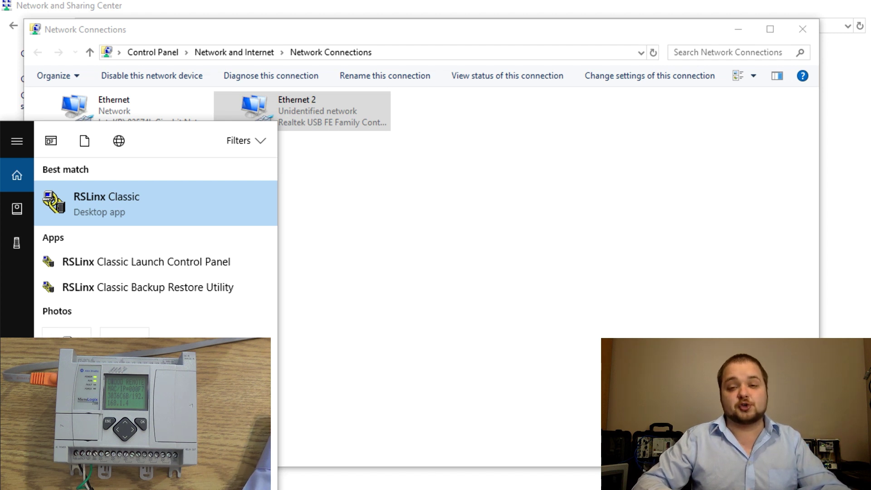
{"action": "key", "text": "Return"}
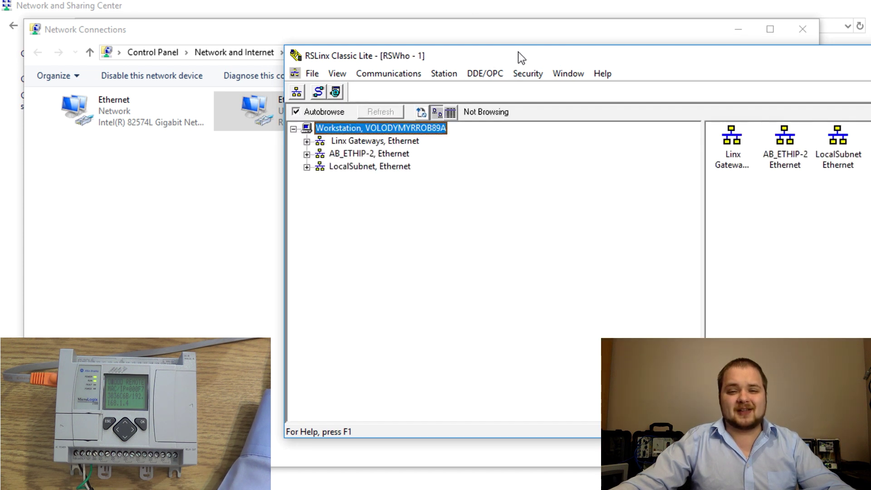
Add an Ethernet devices driver named AB_ETH-1 and start editing station 0's host name
{"action": "left_click_drag", "start_coordinate": [518, 52], "coordinate": [309, 35]}
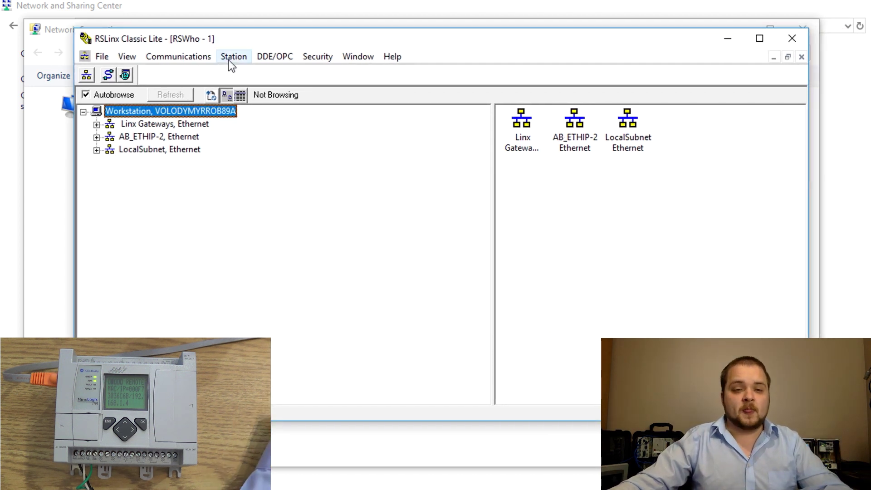
{"action": "left_click", "coordinate": [190, 57]}
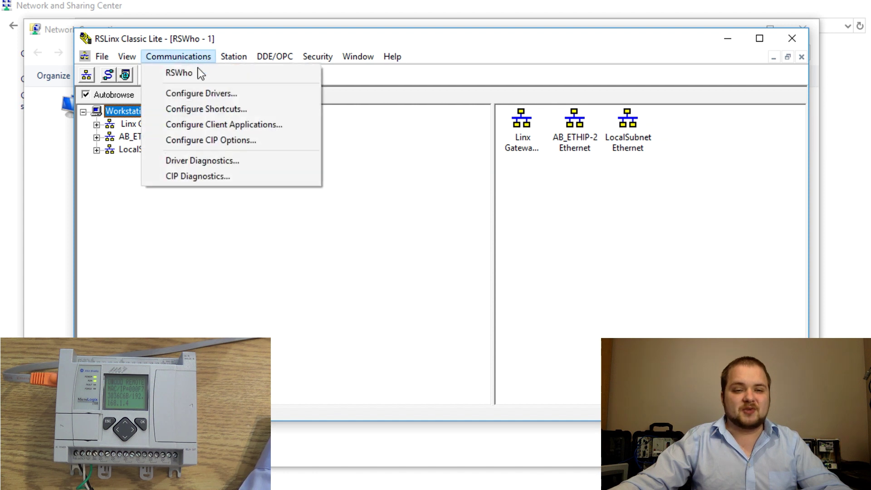
{"action": "left_click", "coordinate": [194, 93]}
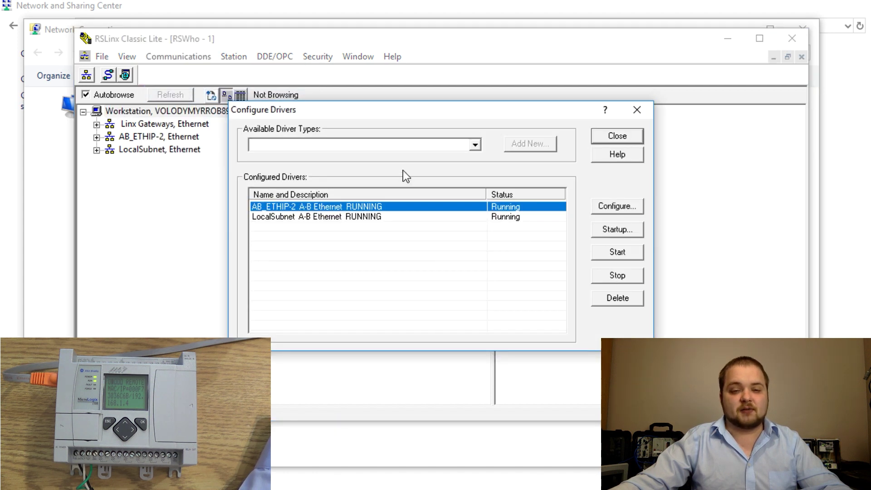
{"action": "left_click", "coordinate": [475, 145]}
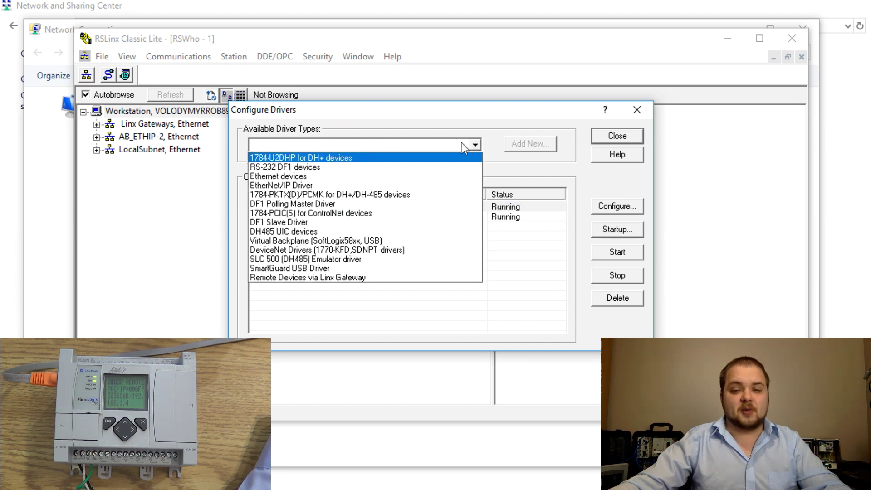
{"action": "left_click", "coordinate": [311, 177]}
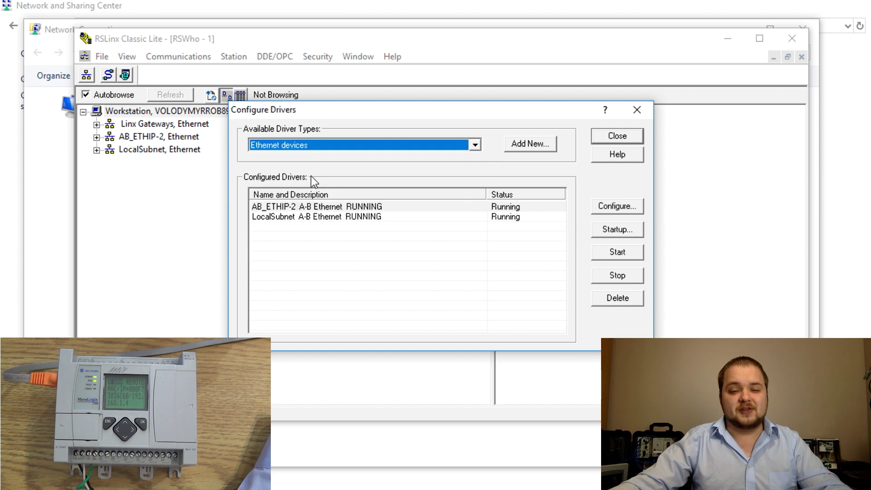
{"action": "left_click", "coordinate": [517, 146]}
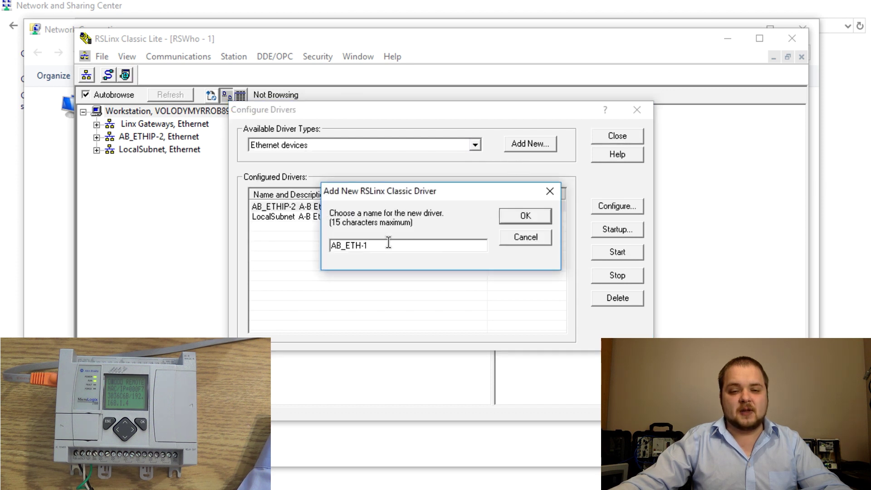
{"action": "left_click_drag", "start_coordinate": [383, 247], "coordinate": [327, 250]}
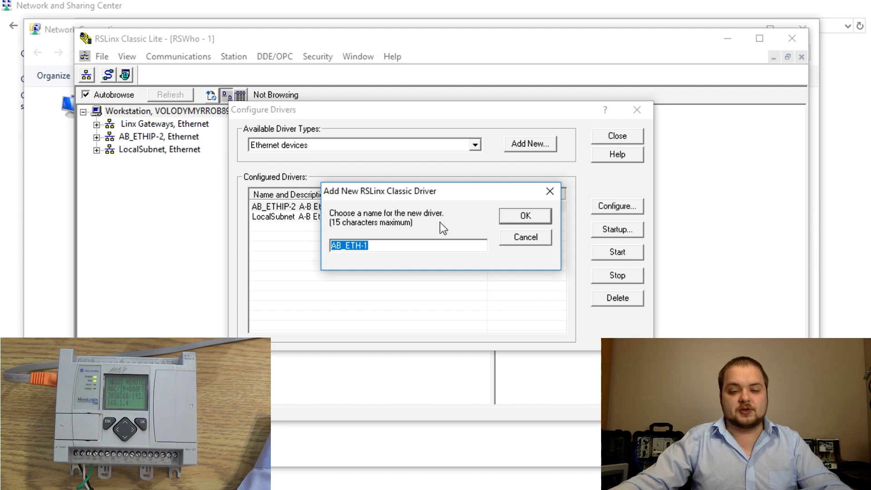
{"action": "left_click", "coordinate": [521, 218]}
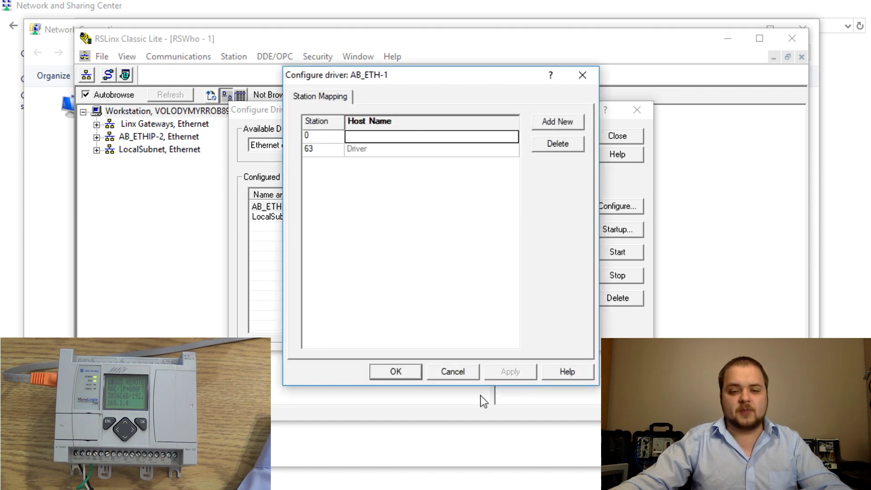
{"action": "left_click", "coordinate": [361, 137]}
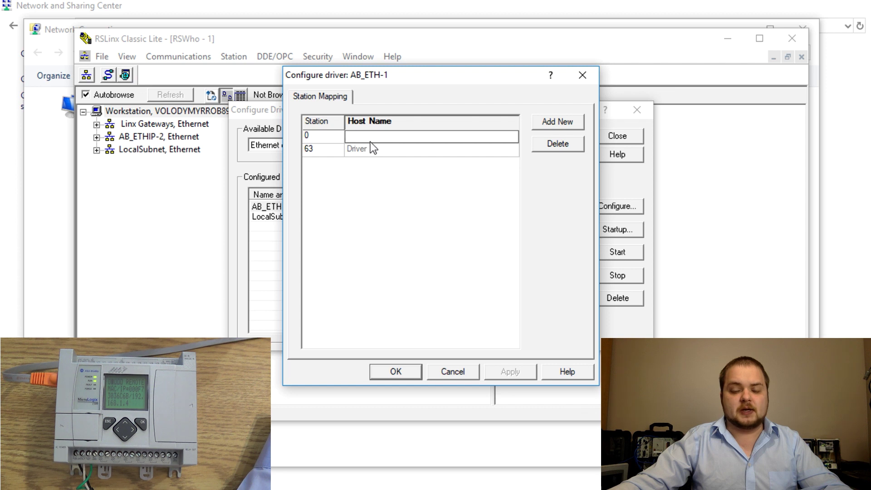
{"action": "left_click_drag", "start_coordinate": [399, 69], "coordinate": [449, 76]}
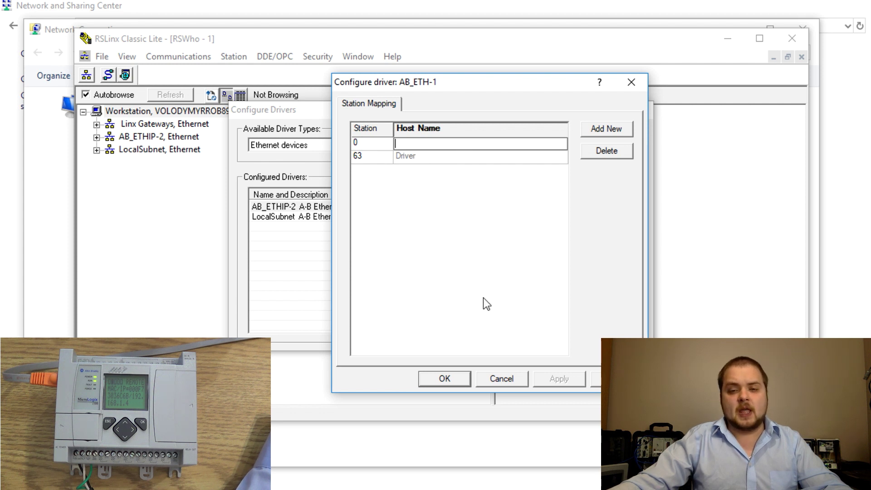
Abandon the AB_ETH-1 setup and add an EtherNet/IP driver named AB_ETHIP-3
{"action": "left_click", "coordinate": [503, 373]}
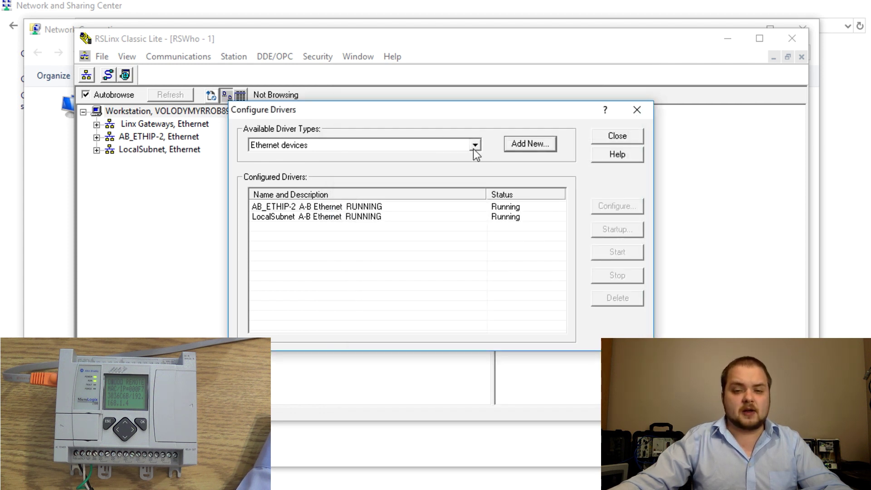
{"action": "left_click", "coordinate": [474, 148]}
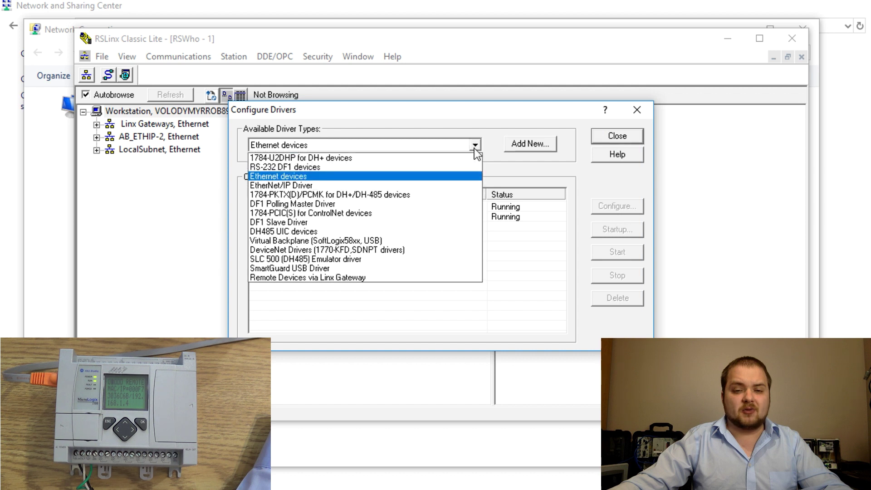
{"action": "left_click", "coordinate": [317, 184]}
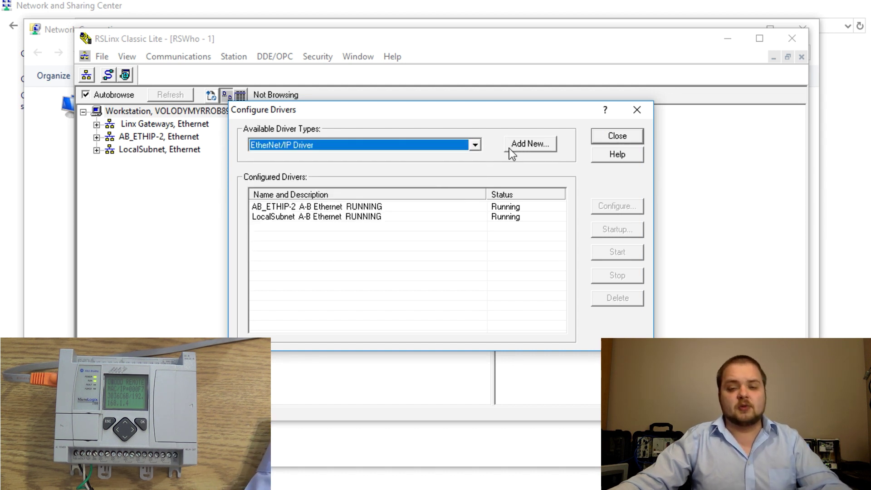
{"action": "left_click", "coordinate": [523, 144]}
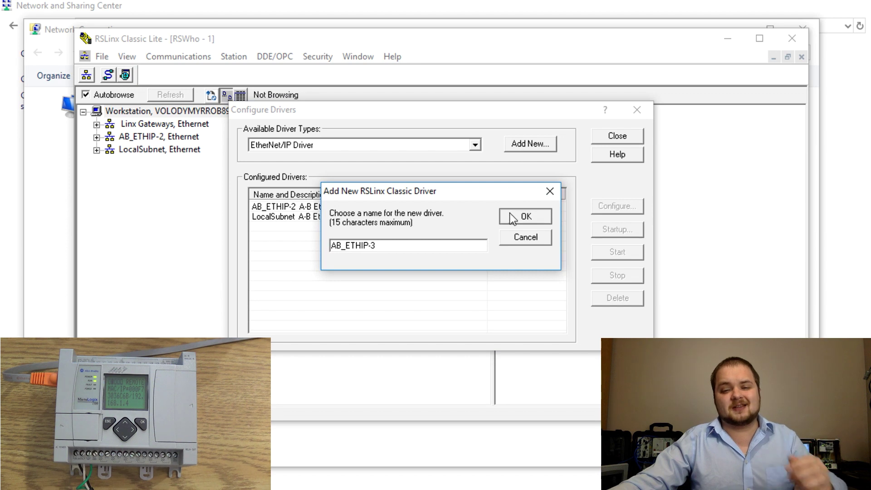
{"action": "left_click", "coordinate": [509, 215]}
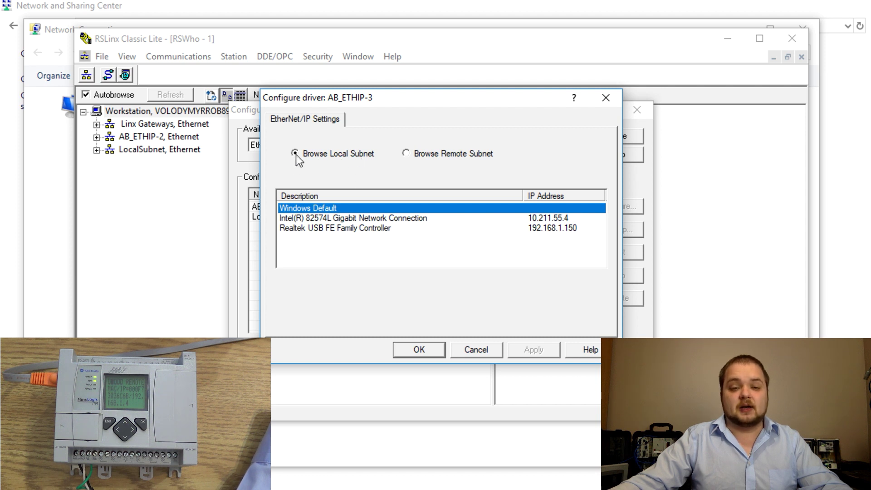
Bind AB_ETHIP-3 to the Realtek USB adapter and apply the configuration
{"action": "left_click", "coordinate": [393, 230]}
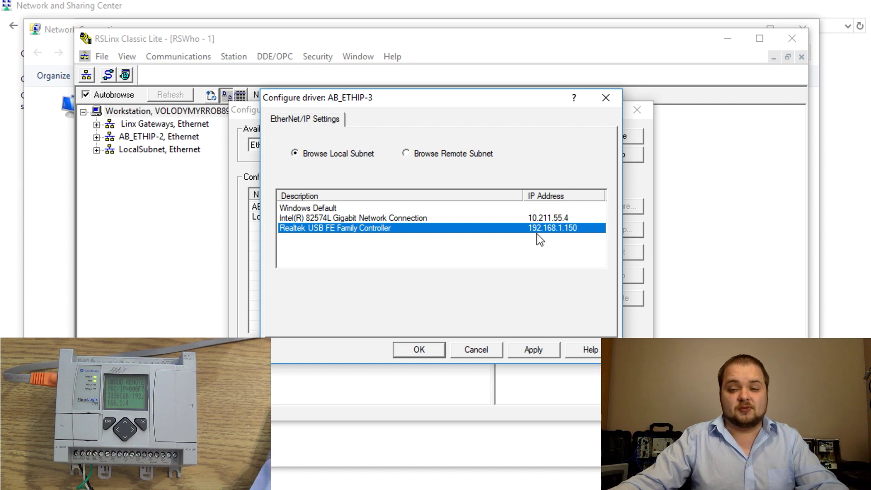
{"action": "left_click", "coordinate": [529, 349]}
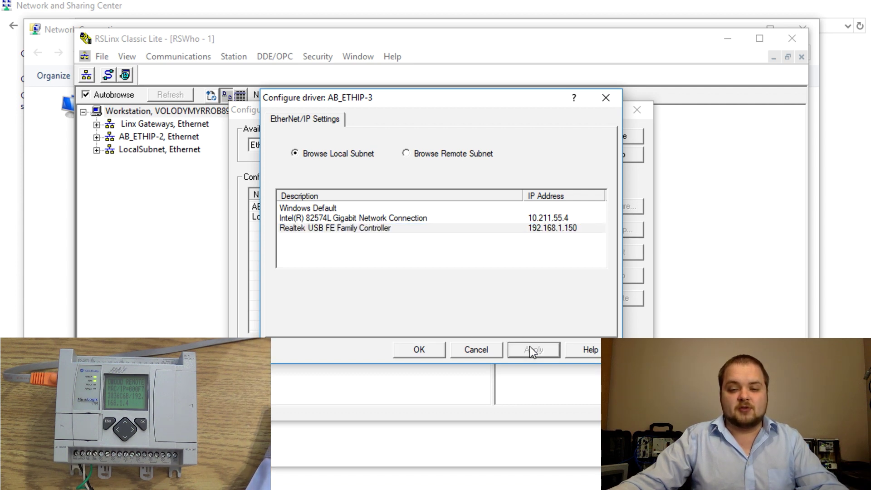
{"action": "left_click", "coordinate": [434, 350]}
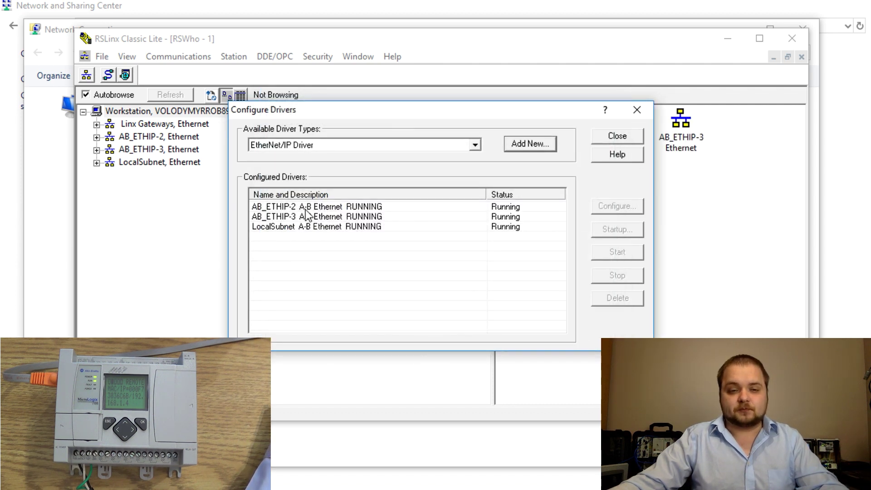
{"action": "left_click_drag", "start_coordinate": [451, 114], "coordinate": [448, 113]}
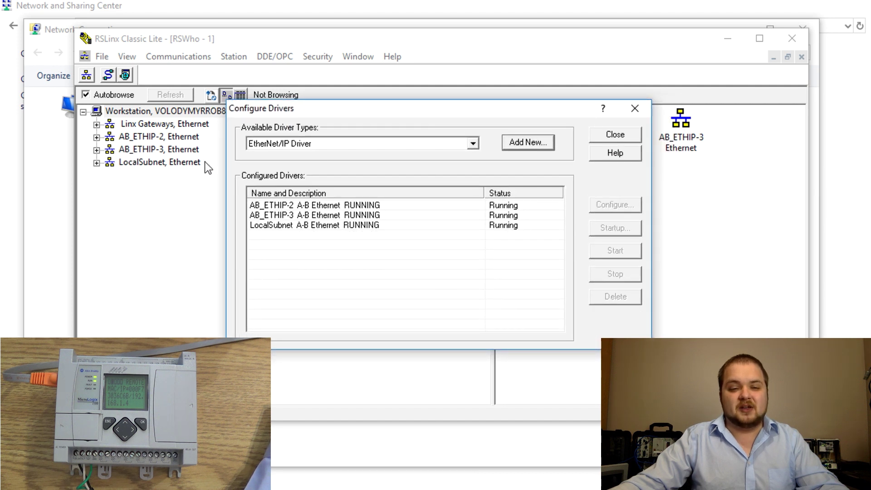
Browse AB_ETHIP-3 and select the MicroLogix1100 controller found at 192.168.1.4
{"action": "left_click", "coordinate": [614, 134]}
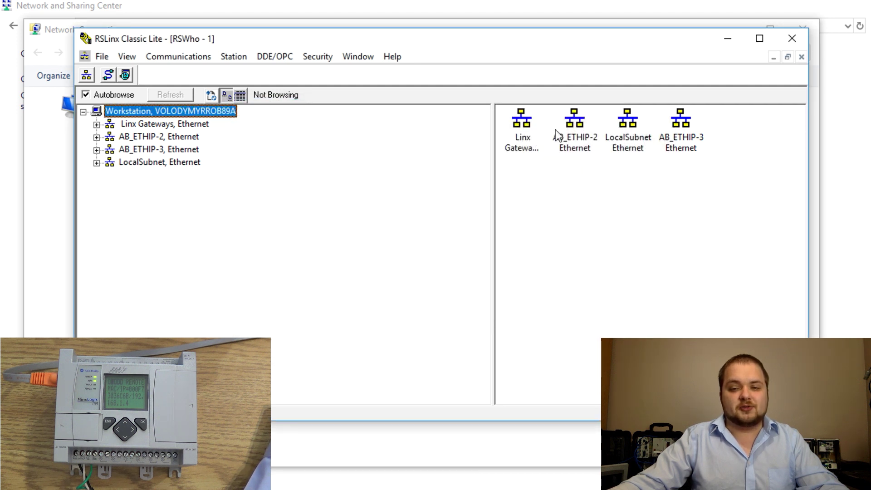
{"action": "left_click", "coordinate": [151, 151]}
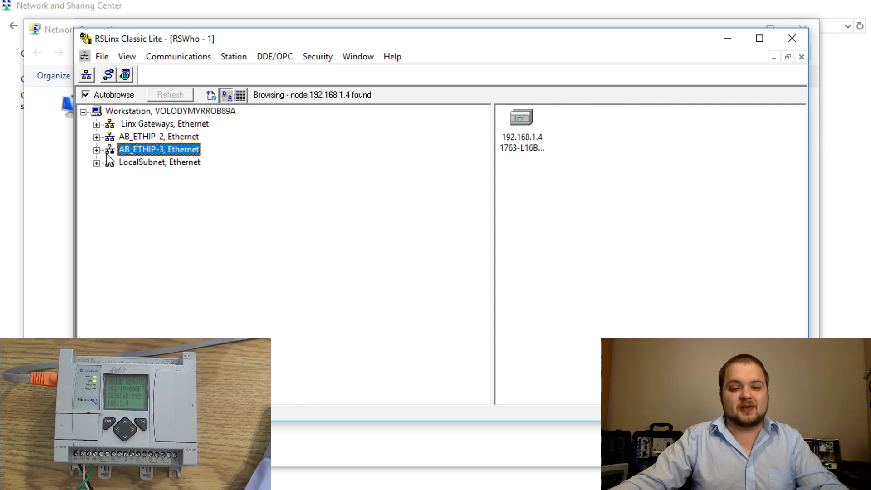
{"action": "left_click", "coordinate": [519, 138]}
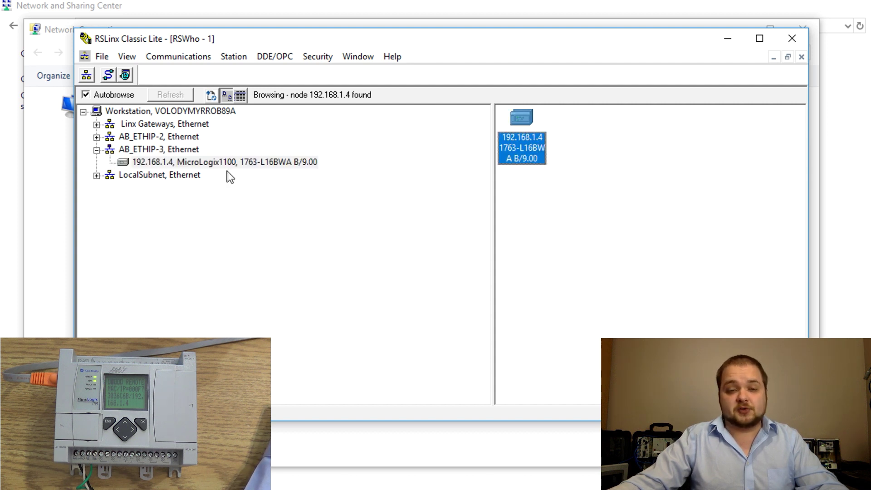
{"action": "left_click", "coordinate": [154, 163]}
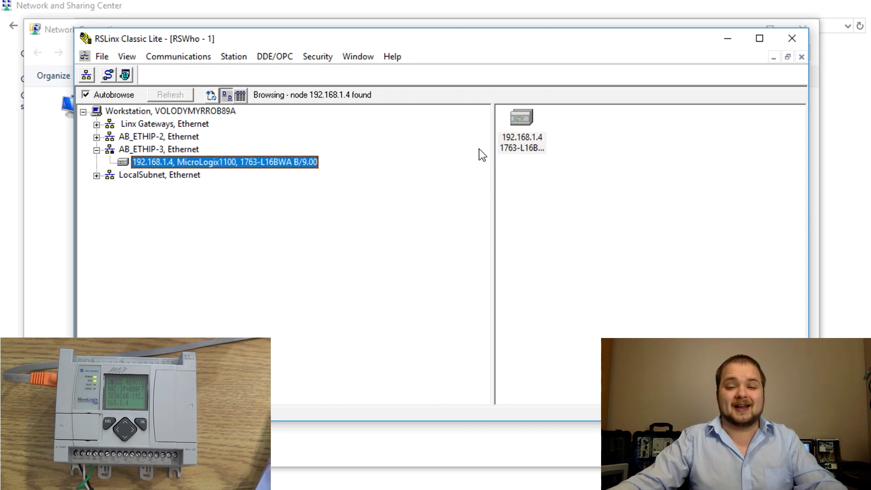
{"action": "left_click", "coordinate": [529, 135]}
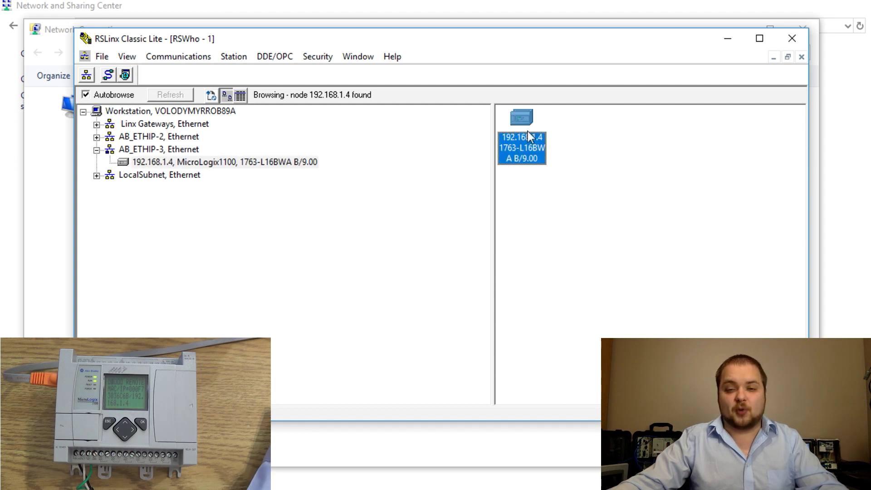
{"action": "right_click", "coordinate": [529, 135]}
{"action": "left_click", "coordinate": [576, 292]}
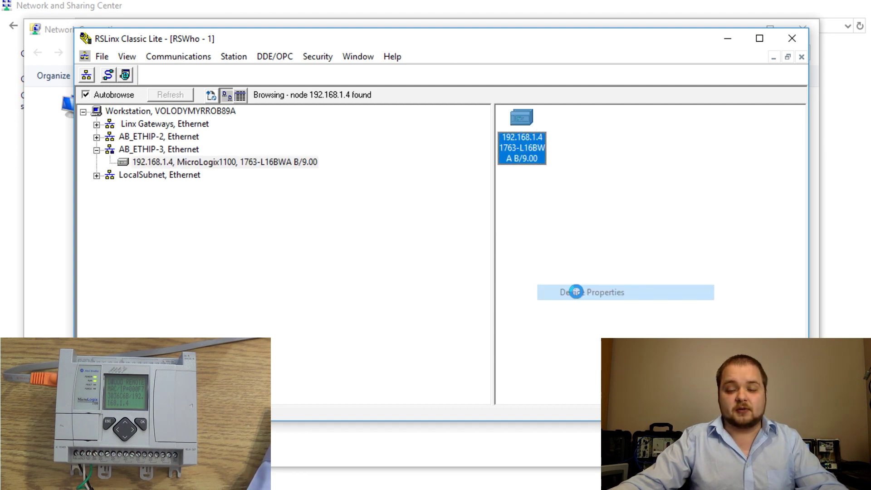
{"action": "left_click_drag", "start_coordinate": [480, 147], "coordinate": [382, 157]}
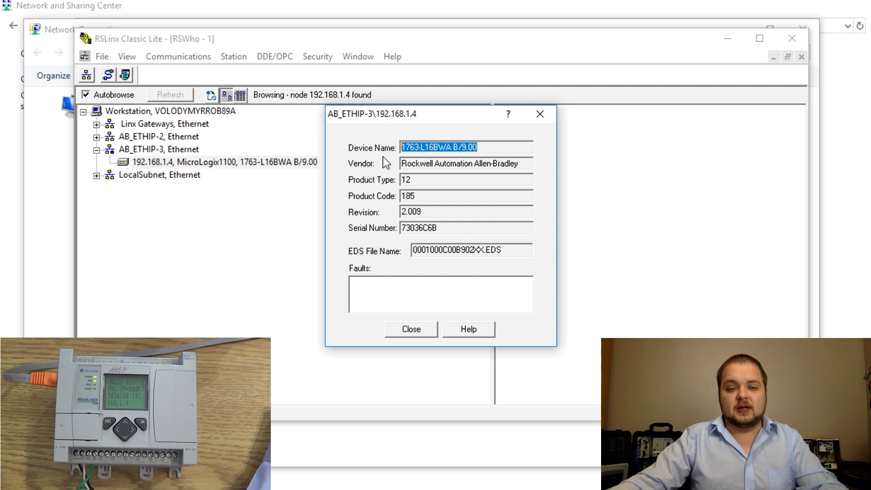
{"action": "left_click", "coordinate": [490, 148]}
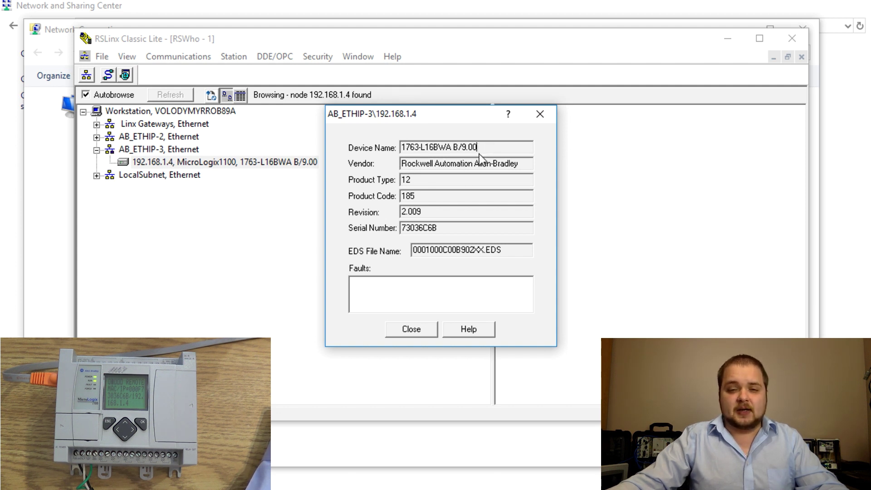
{"action": "left_click_drag", "start_coordinate": [478, 149], "coordinate": [464, 151]}
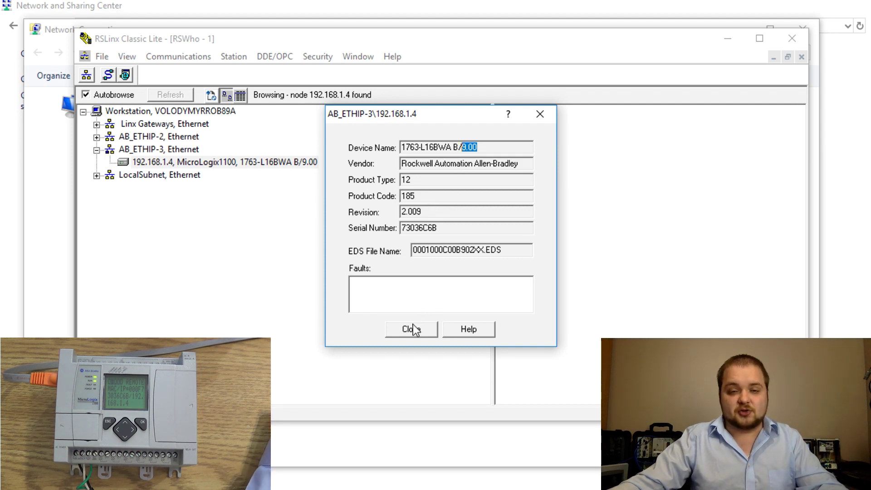
{"action": "left_click_drag", "start_coordinate": [421, 212], "coordinate": [386, 214]}
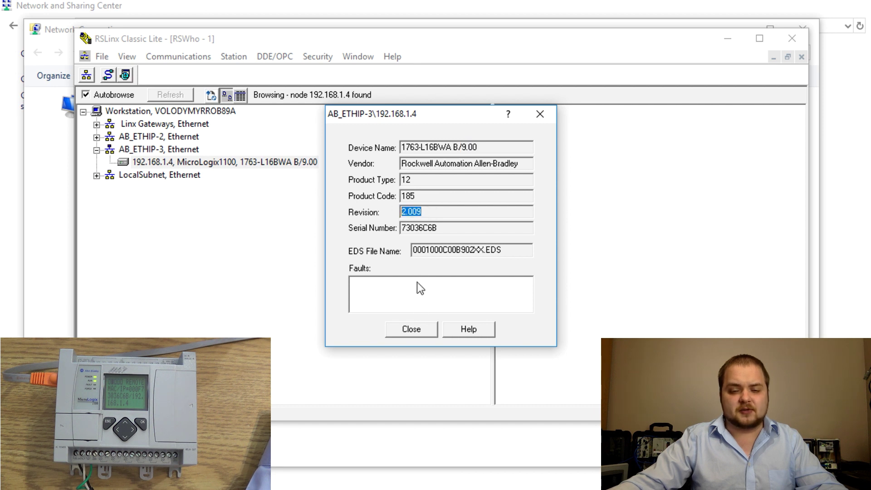
{"action": "left_click", "coordinate": [411, 329]}
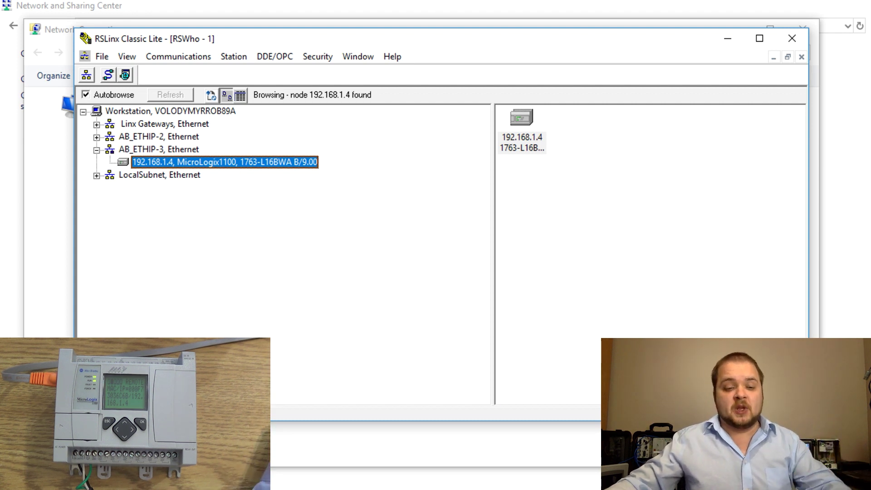
Launch RSLogix 500 by searching 'rslogix 500' and maximize its window
{"action": "key", "text": "super+s"}
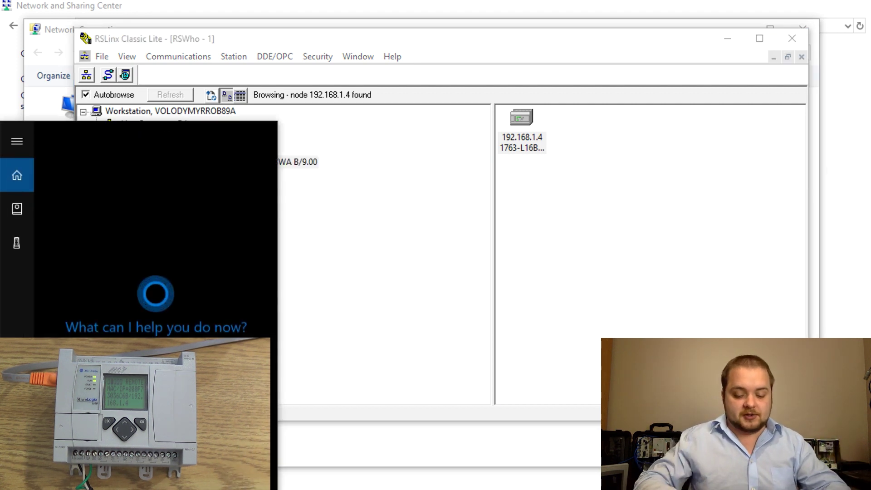
{"action": "type", "text": "rslogix 500"}
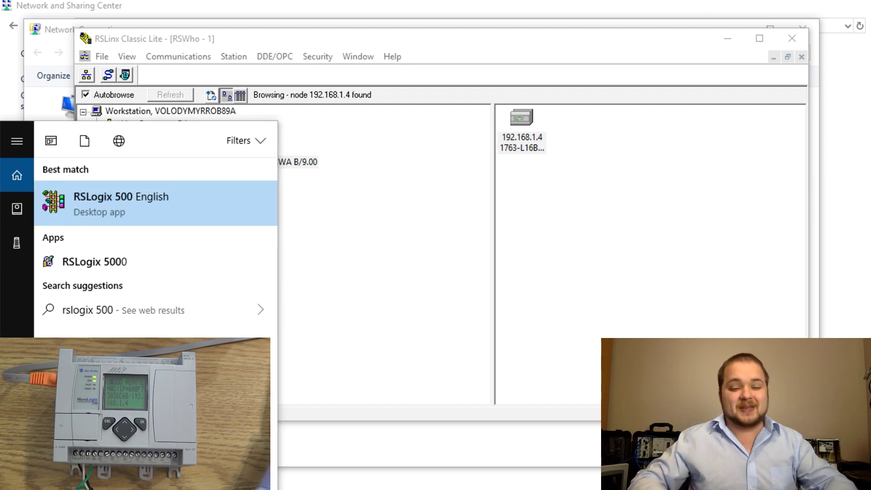
{"action": "key", "text": "Return"}
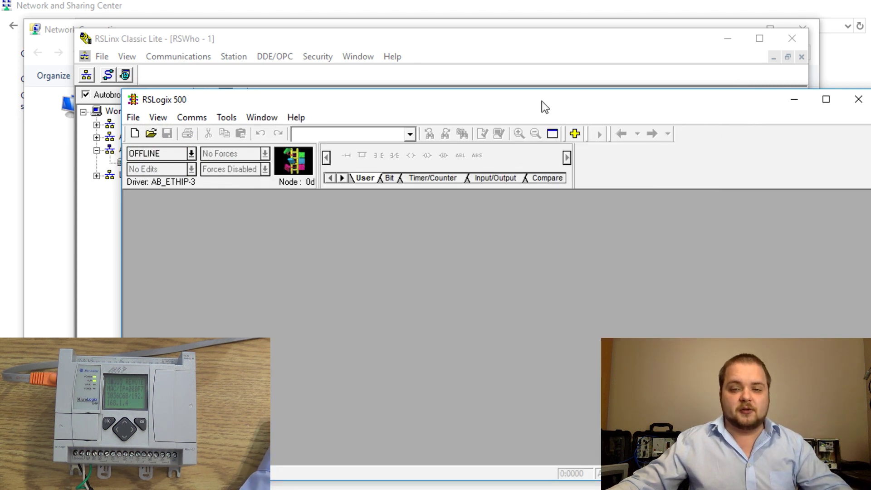
{"action": "double_click", "coordinate": [542, 102]}
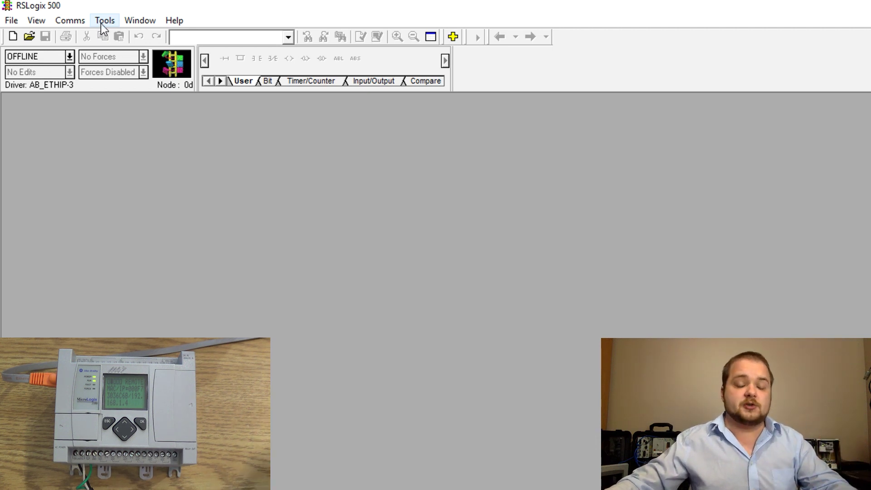
In System Comms, select the 192.168.1.4 MicroLogix1100 under AB_ETHIP-3 and start an upload
{"action": "left_click", "coordinate": [101, 23]}
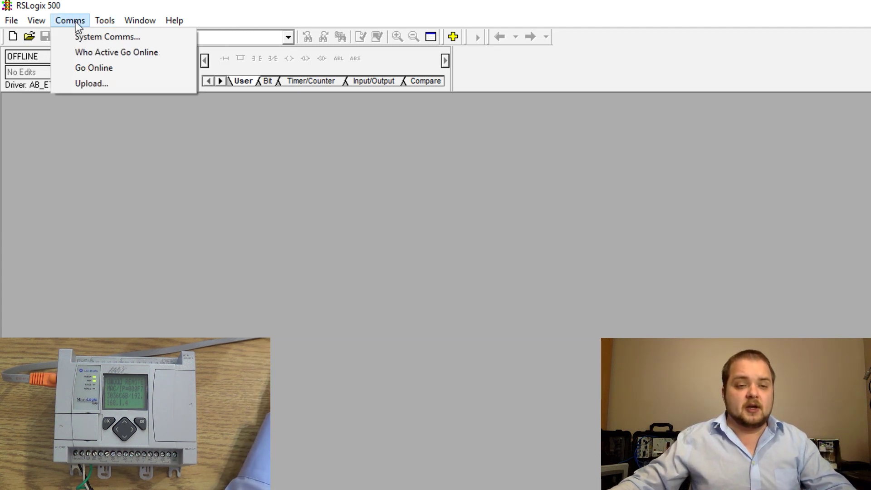
{"action": "mouse_move", "coordinate": [70, 21]}
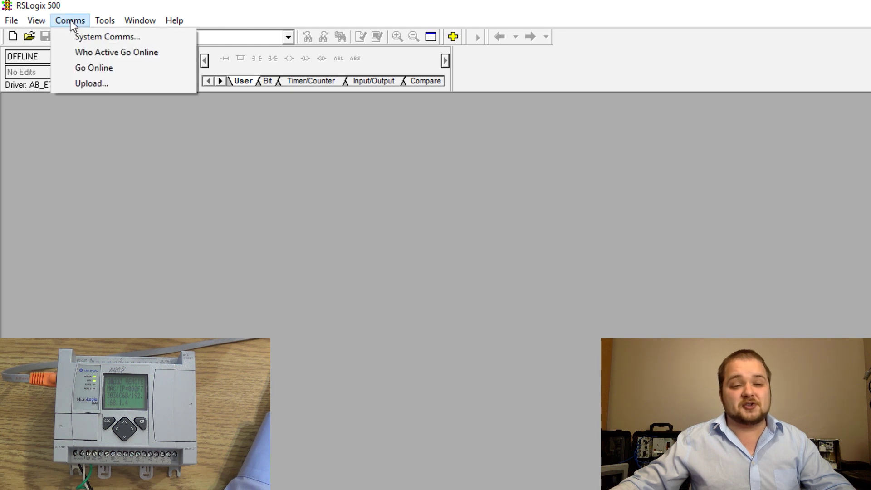
{"action": "left_click", "coordinate": [87, 31]}
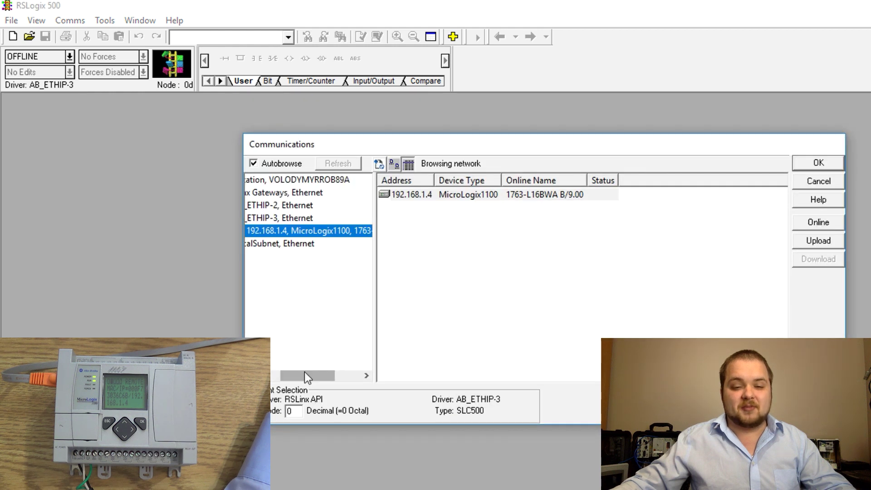
{"action": "left_click_drag", "start_coordinate": [306, 376], "coordinate": [281, 374]}
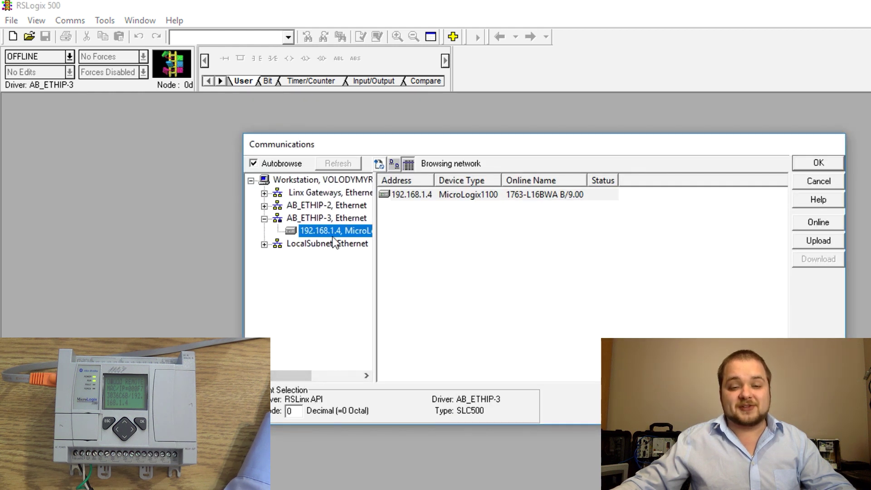
{"action": "left_click_drag", "start_coordinate": [306, 377], "coordinate": [317, 375]}
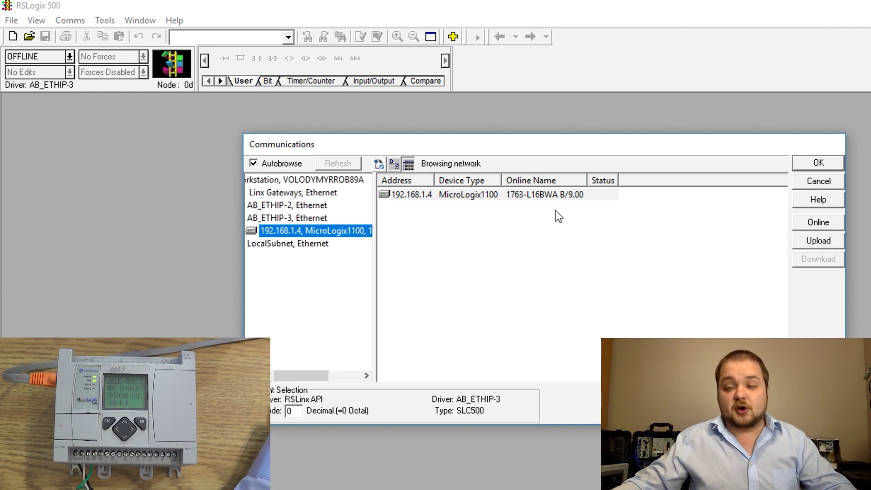
{"action": "left_click", "coordinate": [411, 194]}
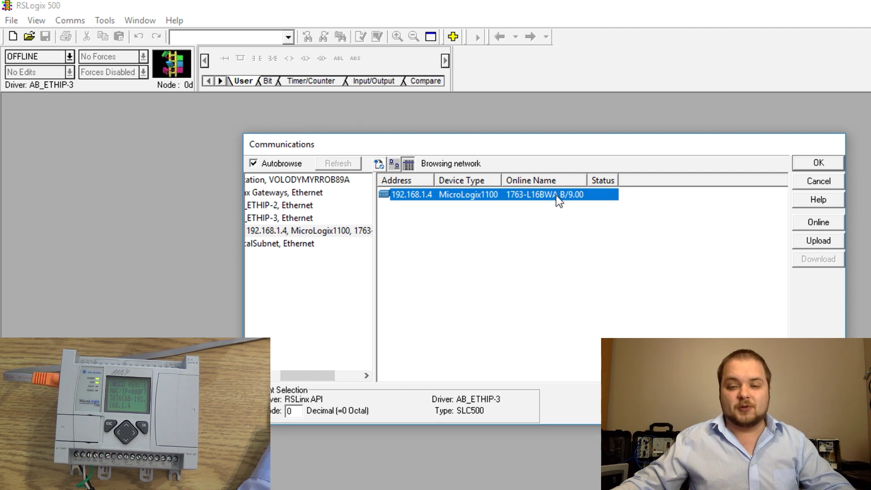
{"action": "left_click", "coordinate": [817, 243]}
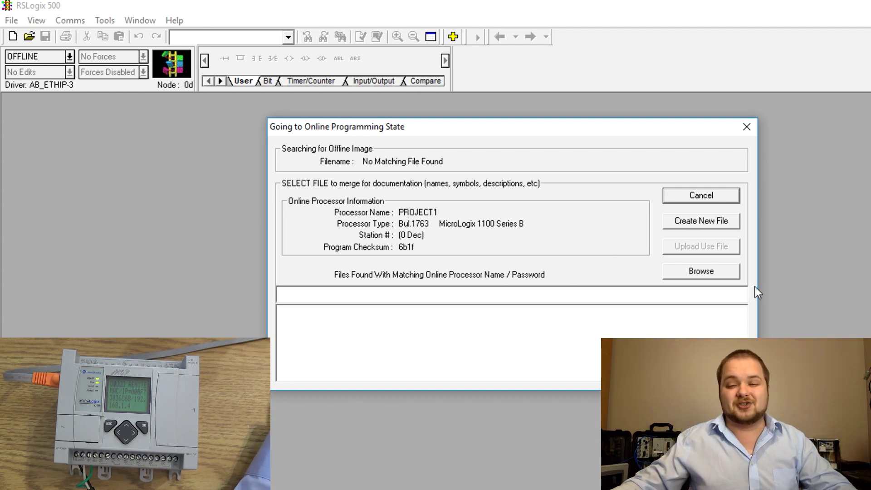
Save the upload to a new file and go online with the controller in Remote Run
{"action": "left_click", "coordinate": [687, 222]}
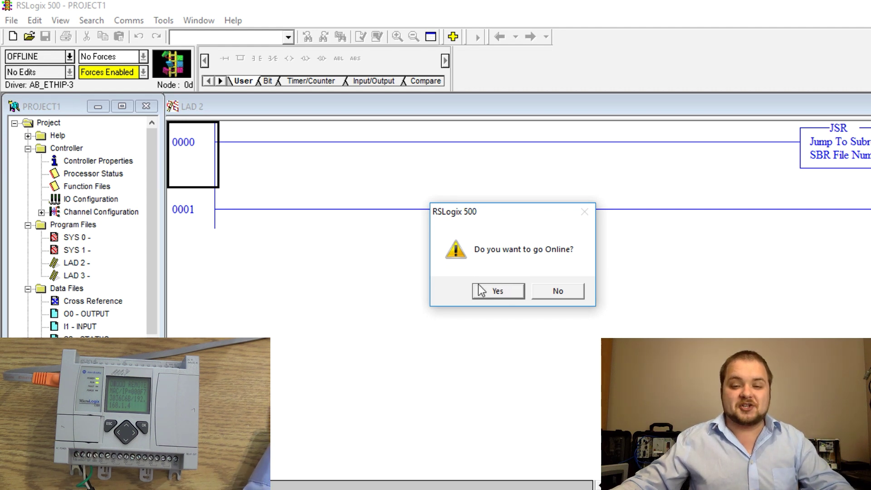
{"action": "left_click", "coordinate": [499, 290]}
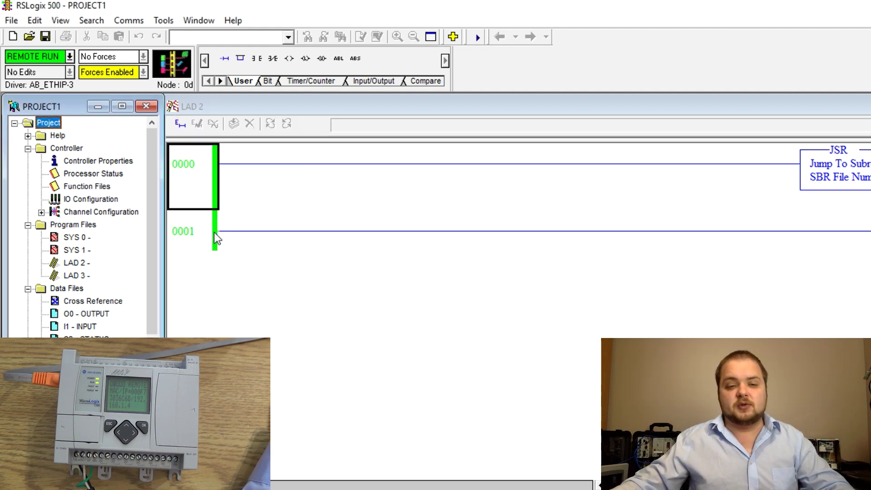
{"action": "left_click", "coordinate": [207, 182]}
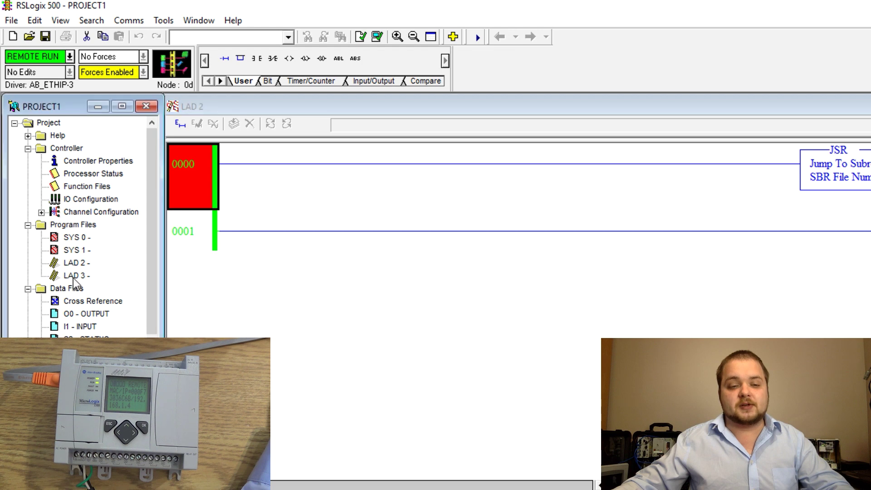
Open the LAD 3 ladder file and inspect rungs 0000 and 0001 live
{"action": "double_click", "coordinate": [74, 275]}
{"action": "scroll", "coordinate": [207, 247], "scroll_direction": "down", "scroll_amount": 5}
{"action": "scroll", "coordinate": [207, 245], "scroll_direction": "up", "scroll_amount": 5}
{"action": "left_click", "coordinate": [204, 240]}
{"action": "left_click", "coordinate": [205, 197]}
{"action": "left_click", "coordinate": [199, 232]}
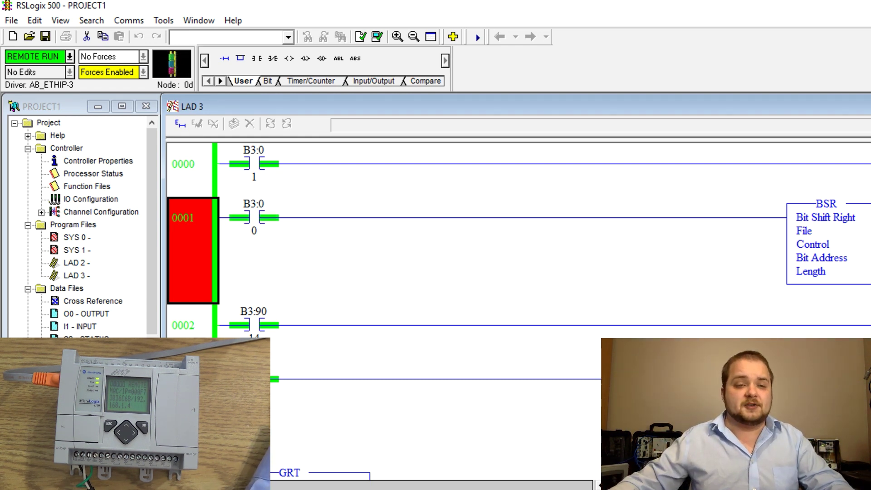
Close PROJECT1 without saving its changes
{"action": "left_click", "coordinate": [11, 22]}
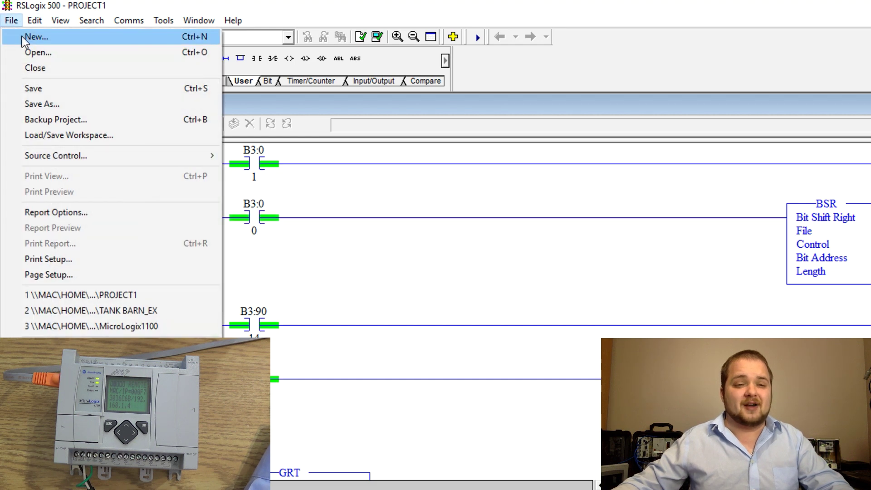
{"action": "left_click", "coordinate": [35, 67]}
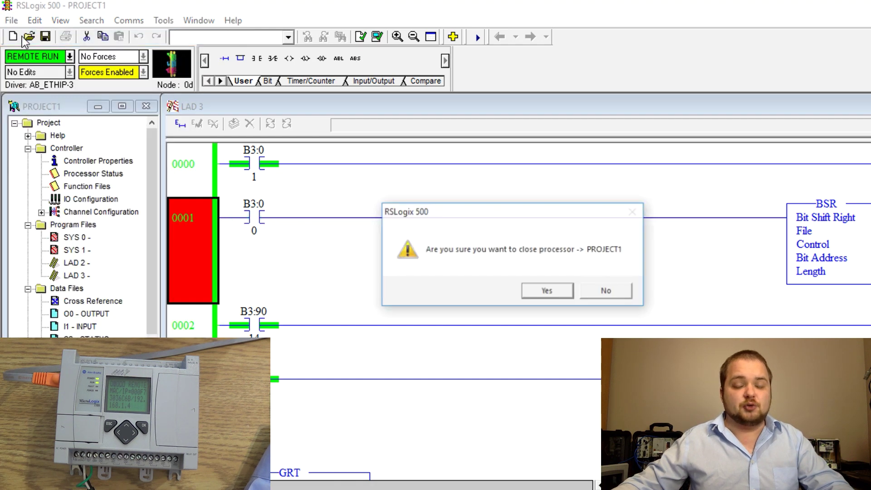
{"action": "left_click", "coordinate": [562, 292]}
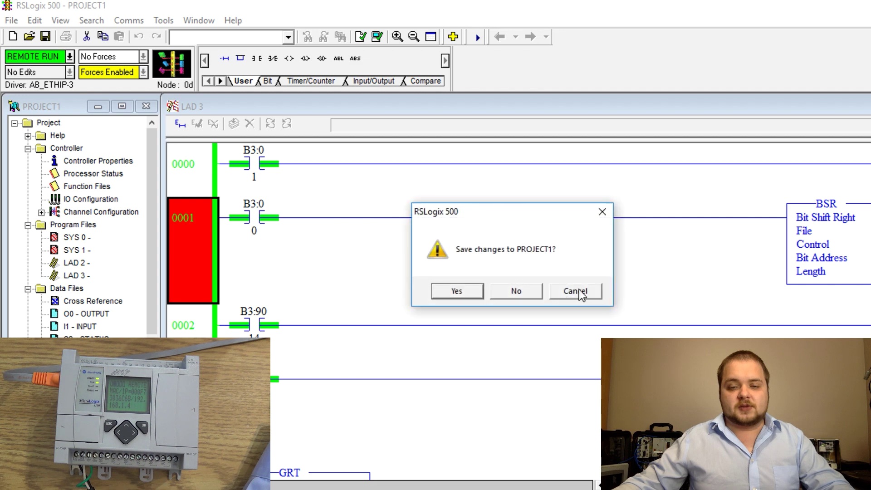
{"action": "left_click", "coordinate": [517, 290]}
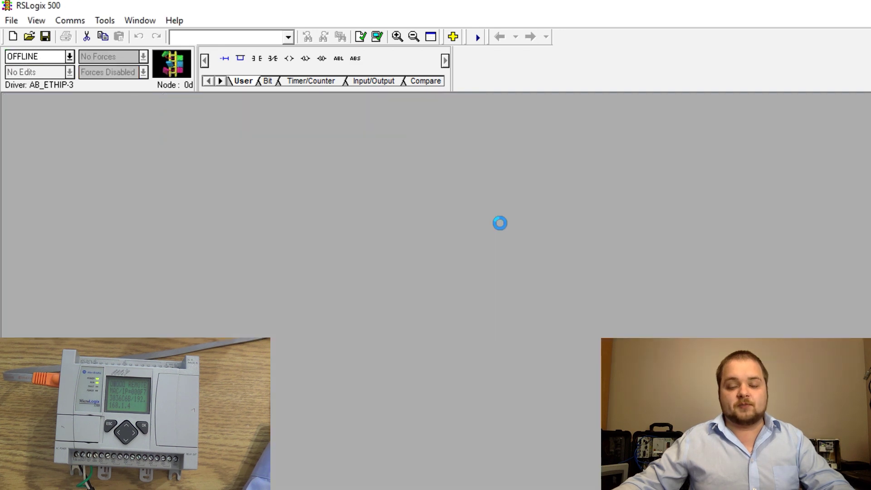
Create a new project for a Bul.1763 MicroLogix 1100 Series B processor
{"action": "key", "text": "ctrl+n"}
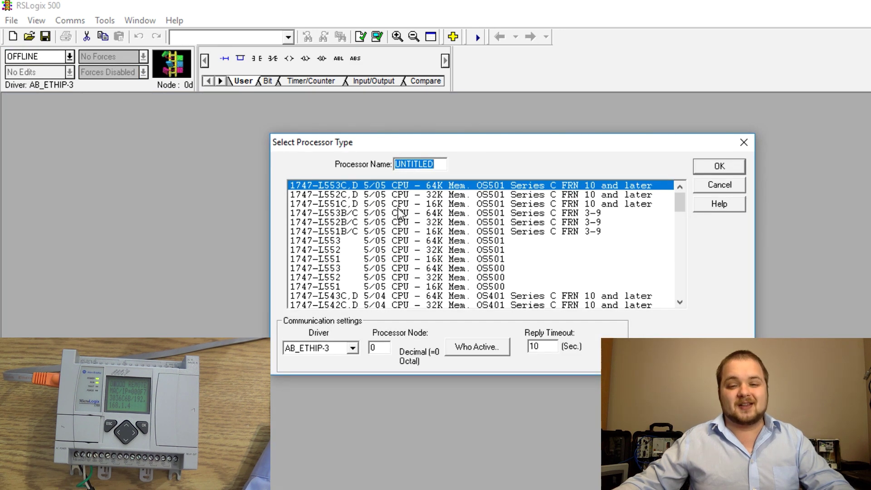
{"action": "left_click_drag", "start_coordinate": [679, 203], "coordinate": [671, 256]}
{"action": "left_click", "coordinate": [472, 270]}
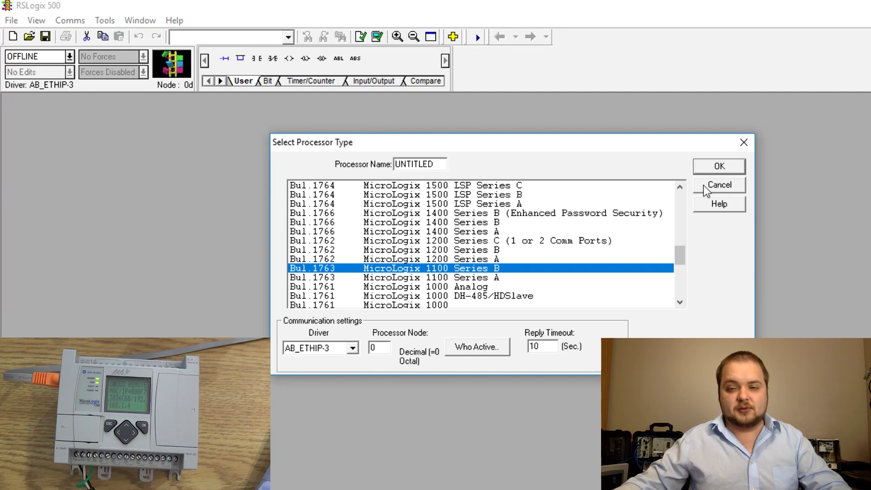
{"action": "left_click", "coordinate": [719, 167]}
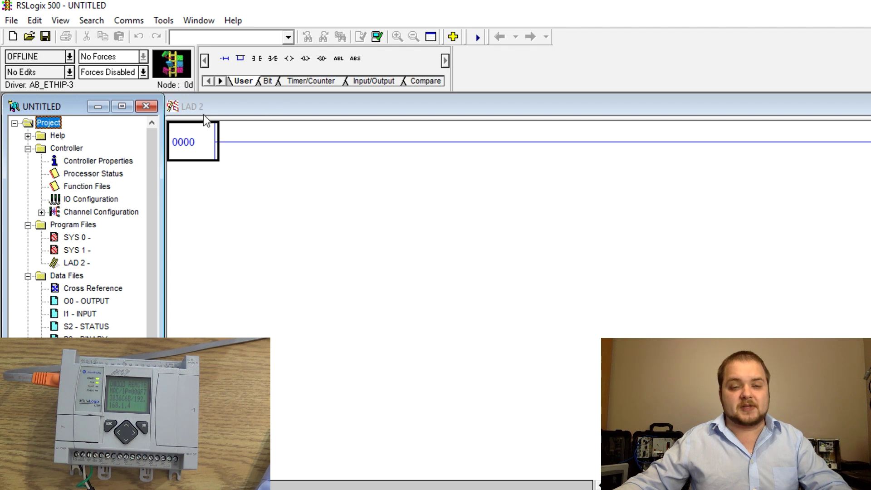
Start a download to the MicroLogix1100 at 192.168.1.4, saving the blank program as UNTITLED.RSS
{"action": "left_click", "coordinate": [121, 21]}
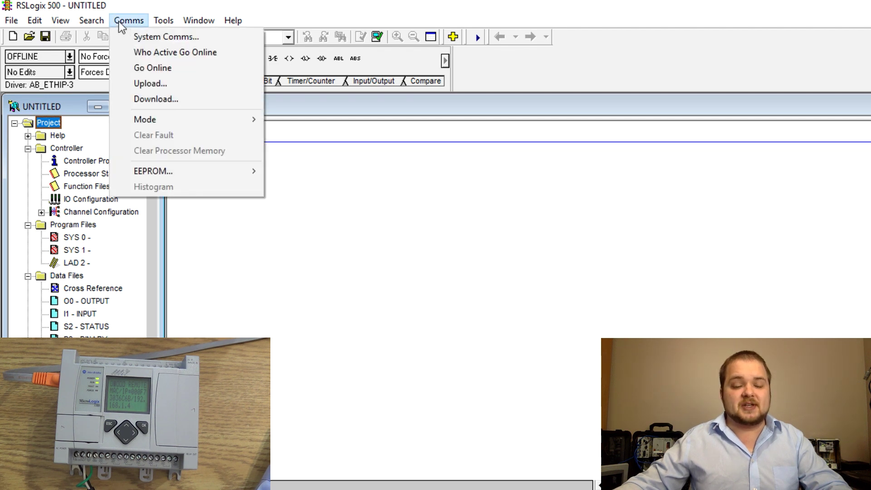
{"action": "left_click", "coordinate": [124, 36]}
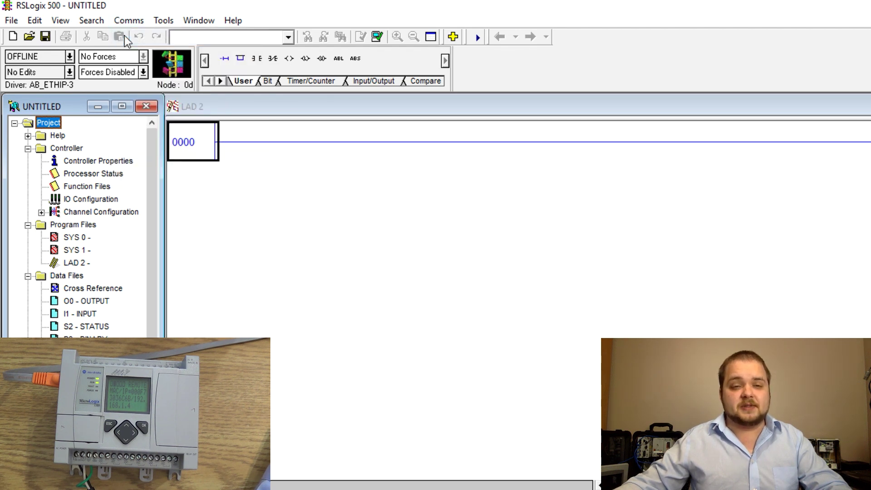
{"action": "left_click", "coordinate": [429, 195]}
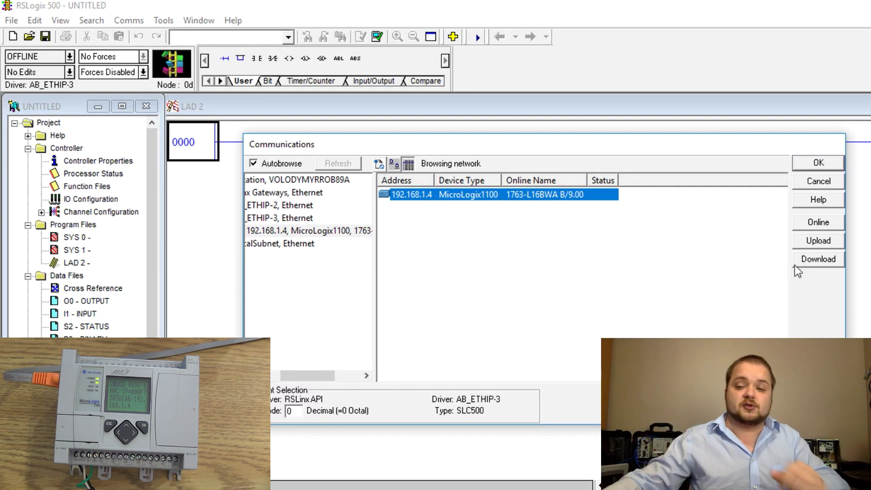
{"action": "left_click", "coordinate": [816, 259]}
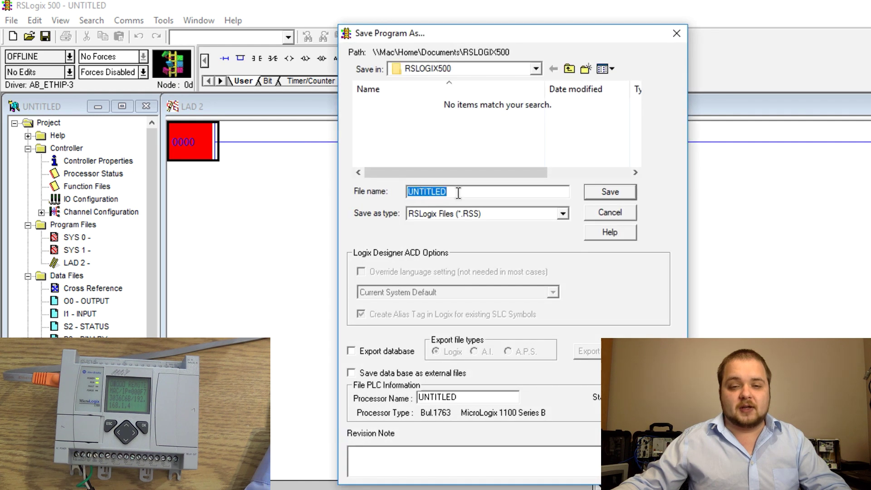
{"action": "left_click", "coordinate": [609, 192]}
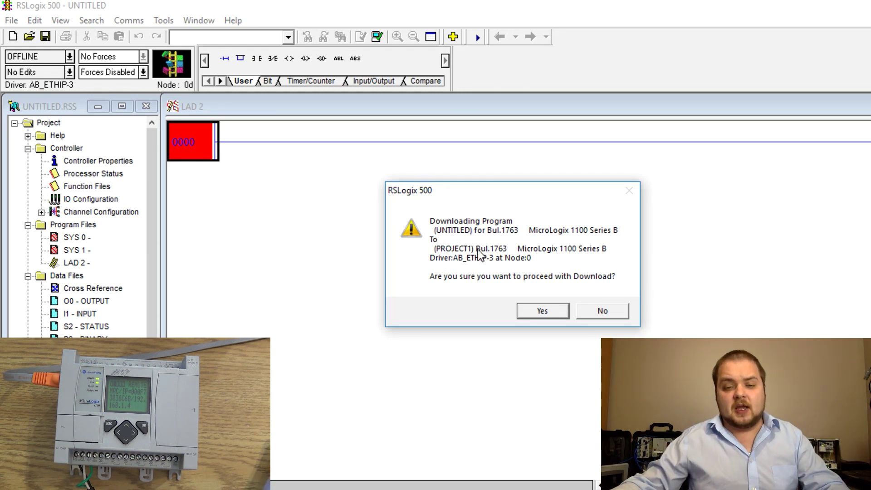
Confirm the download, PROG mode and channel configuration, then return to Run and go online
{"action": "left_click", "coordinate": [529, 311]}
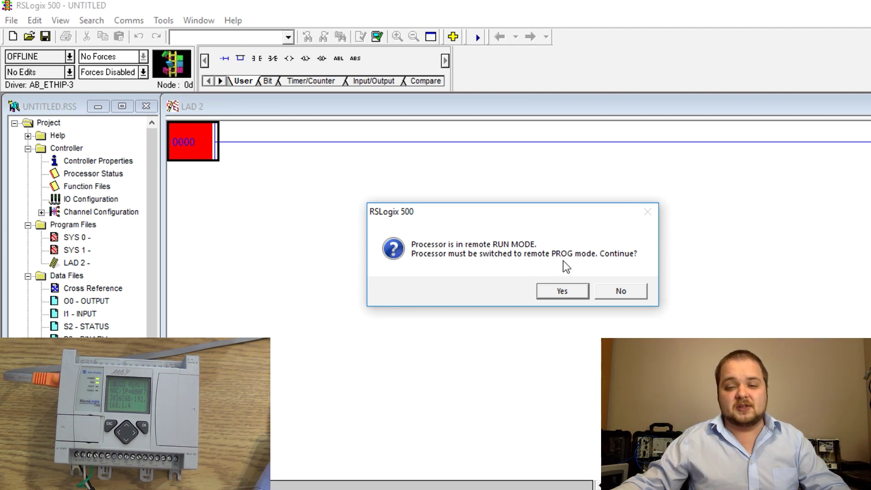
{"action": "left_click", "coordinate": [562, 292]}
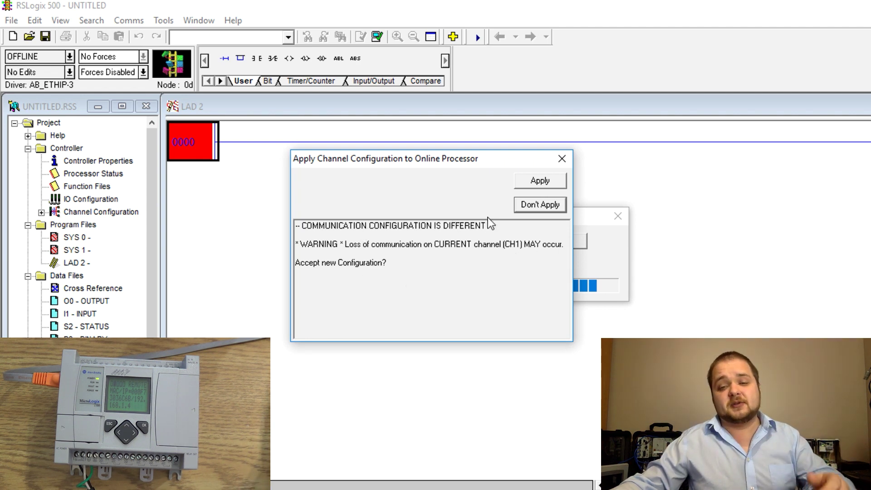
{"action": "left_click", "coordinate": [547, 182]}
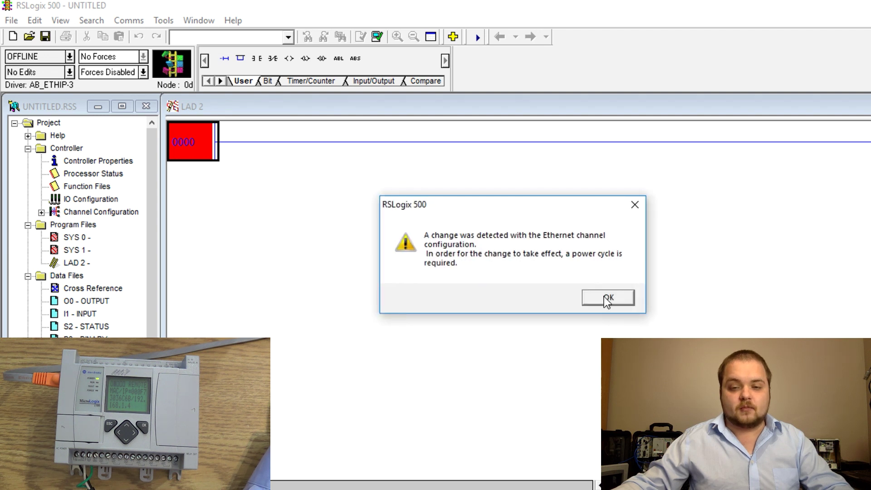
{"action": "left_click", "coordinate": [608, 297]}
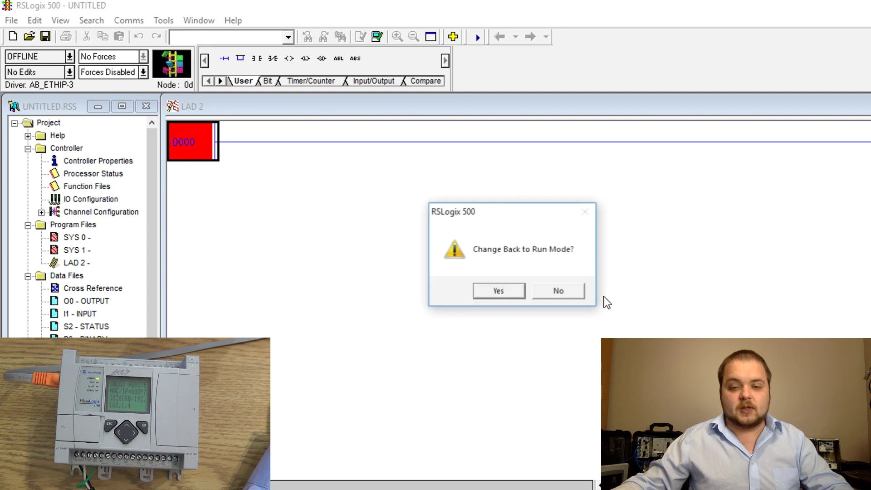
{"action": "left_click", "coordinate": [504, 294]}
{"action": "left_click", "coordinate": [505, 292]}
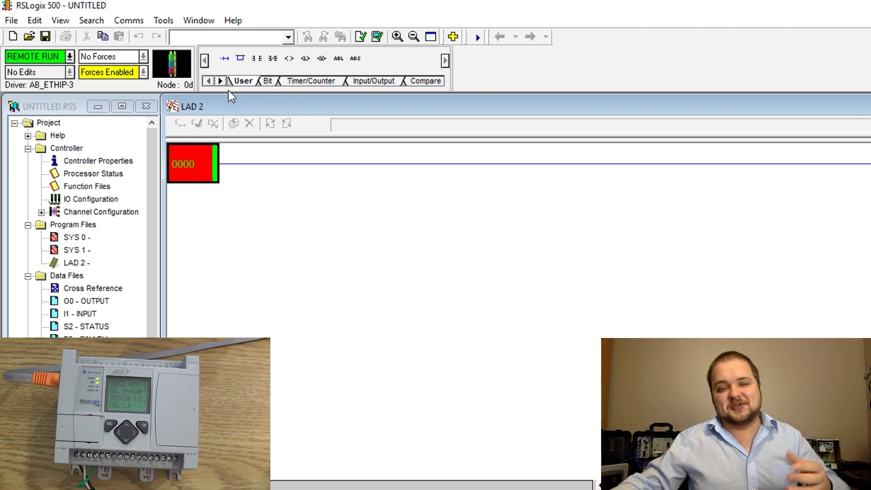
Add two new rungs online and place an XIC contact, OTE coil and OTL latch on rung 0002
{"action": "left_click", "coordinate": [225, 61]}
{"action": "left_click", "coordinate": [225, 61]}
{"action": "left_click", "coordinate": [256, 58]}
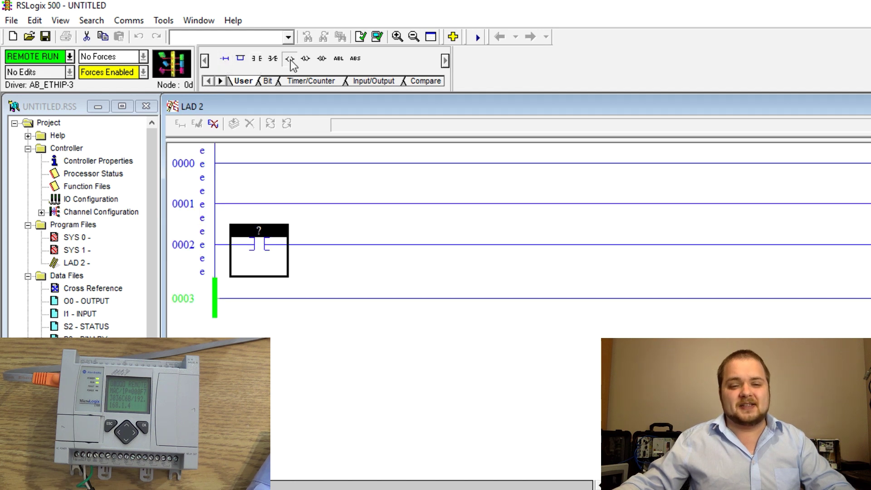
{"action": "left_click", "coordinate": [290, 59]}
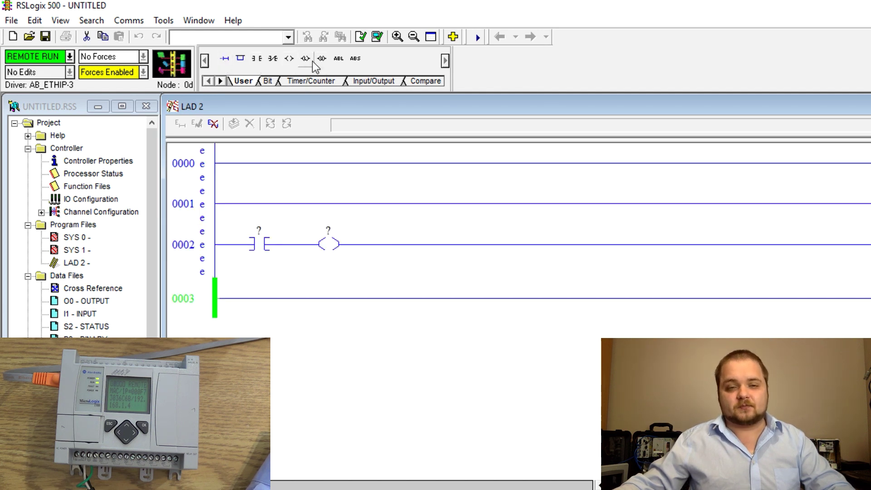
{"action": "left_click", "coordinate": [305, 59]}
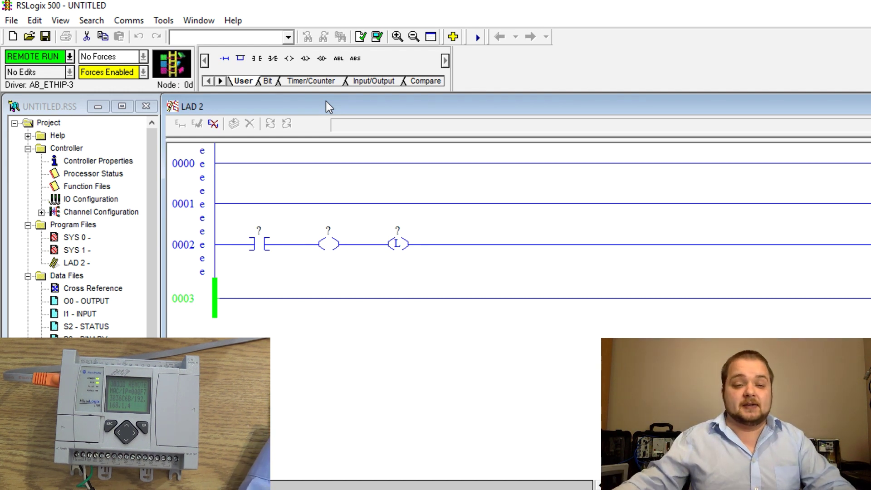
Select rungs 0000 and 0001 in the ladder, ending on rung 0000
{"action": "left_click", "coordinate": [213, 178]}
{"action": "left_click", "coordinate": [213, 186]}
{"action": "left_click", "coordinate": [215, 178]}
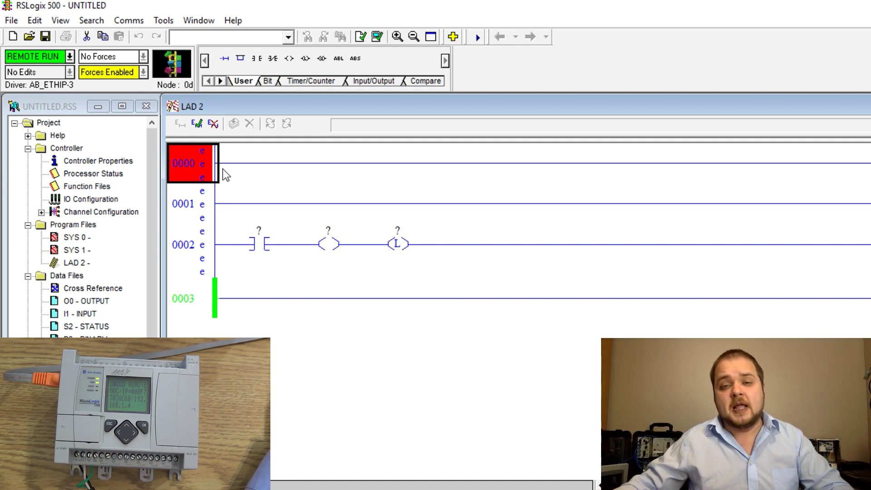
{"action": "left_click", "coordinate": [208, 209]}
{"action": "left_click", "coordinate": [209, 235]}
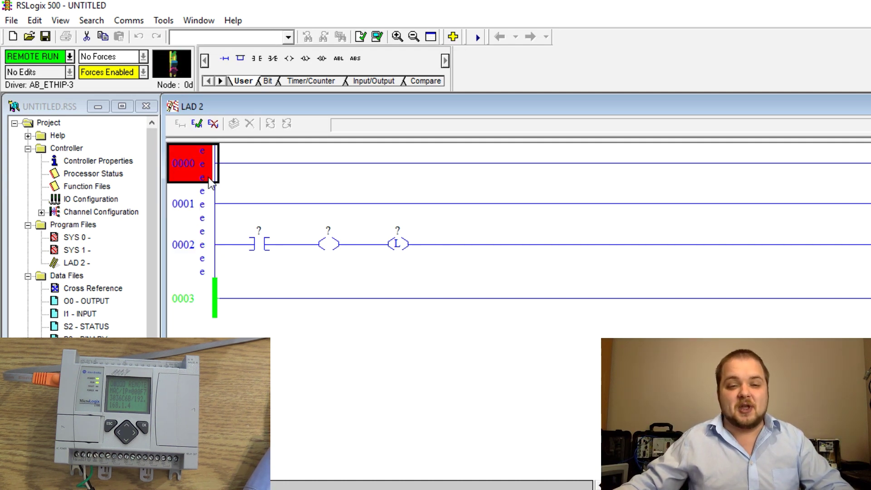